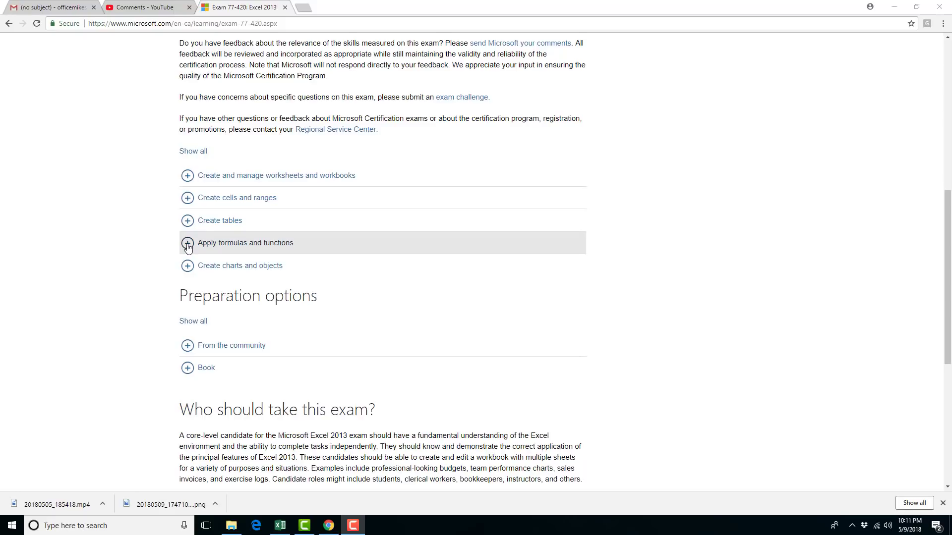
Expand the Apply formulas and functions section in the exam's list of measured skills.
left_click(188, 243)
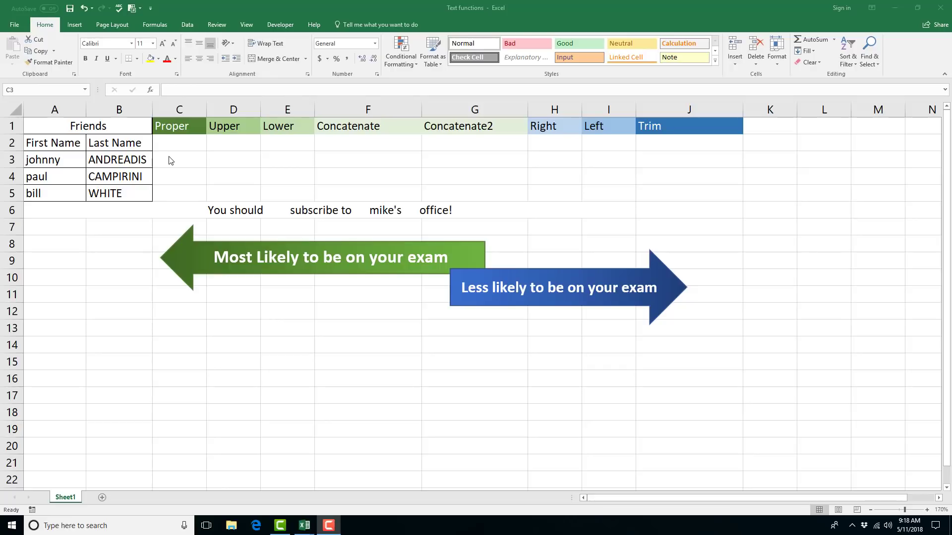
From cell C3, search the functions for "capitalize the first letter of a word", check the PROPER description, and cancel the insertion.
left_click(176, 161)
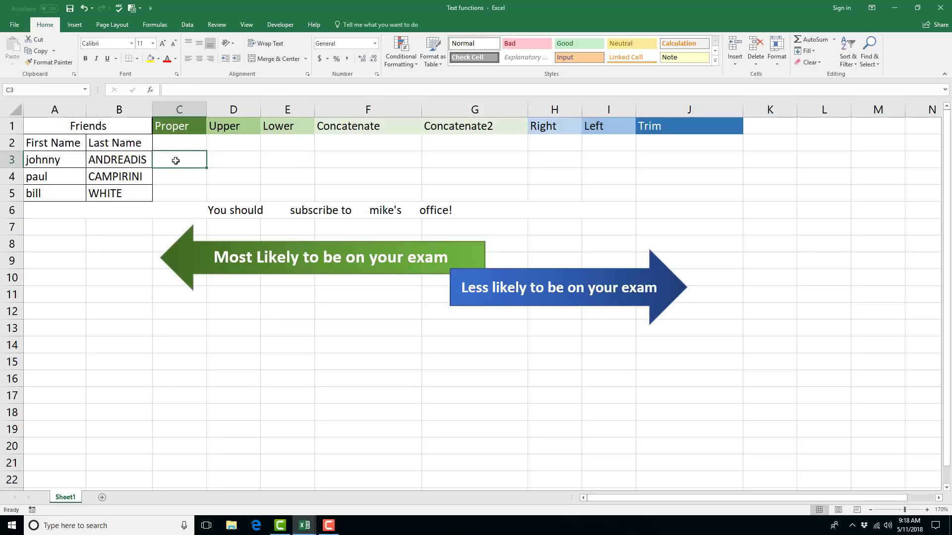
type("=")
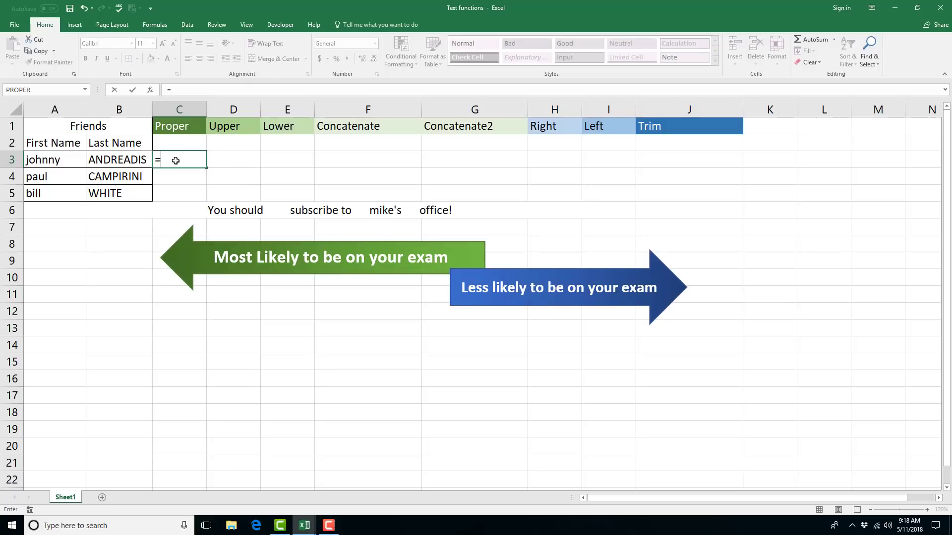
left_click(152, 91)
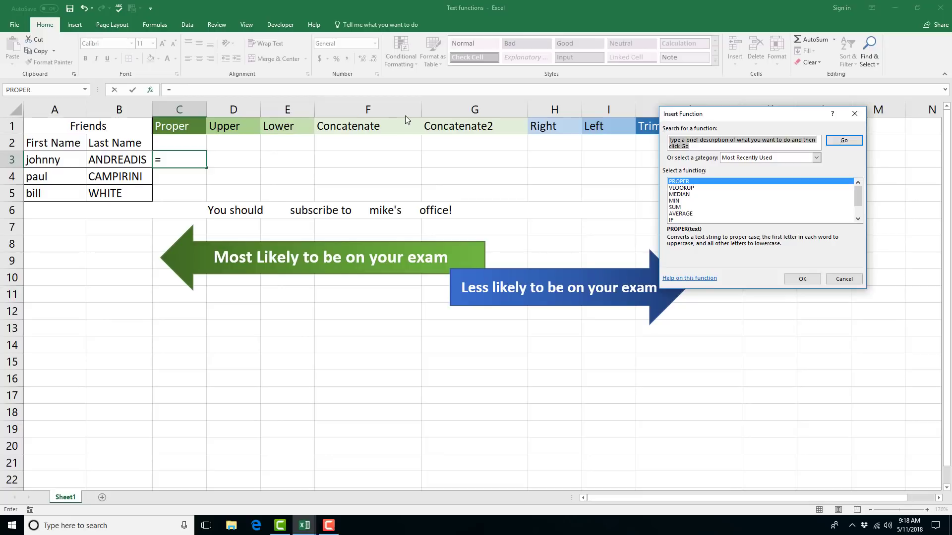
key("BackSpace")
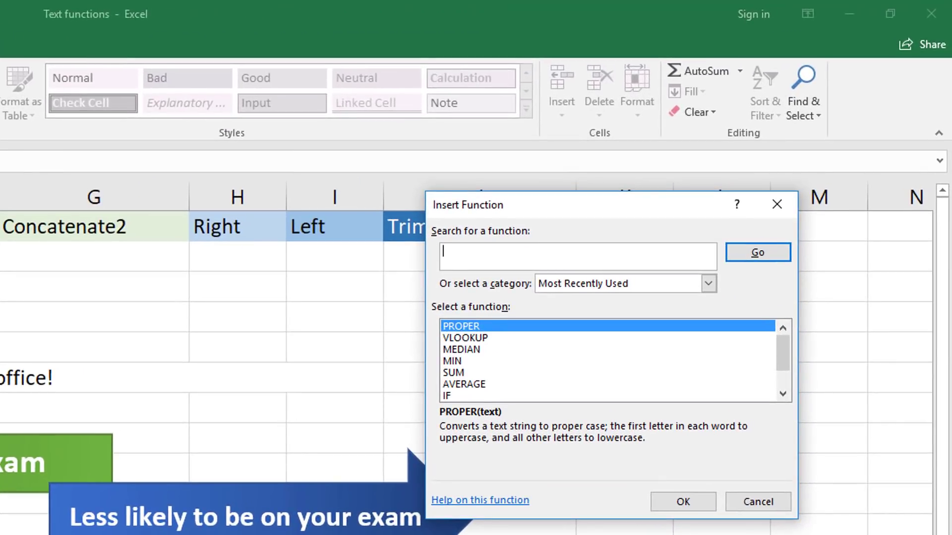
type("capitalize the first letter of a word")
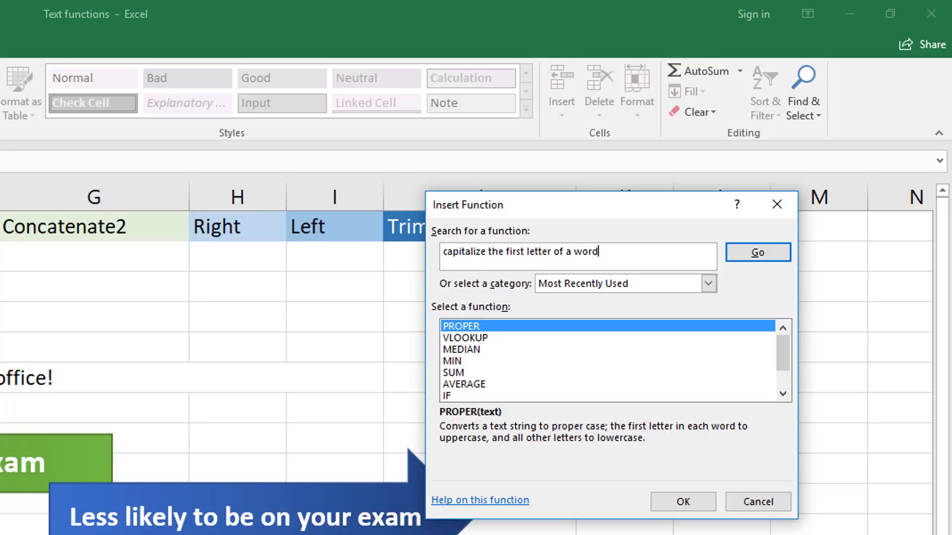
left_click(754, 256)
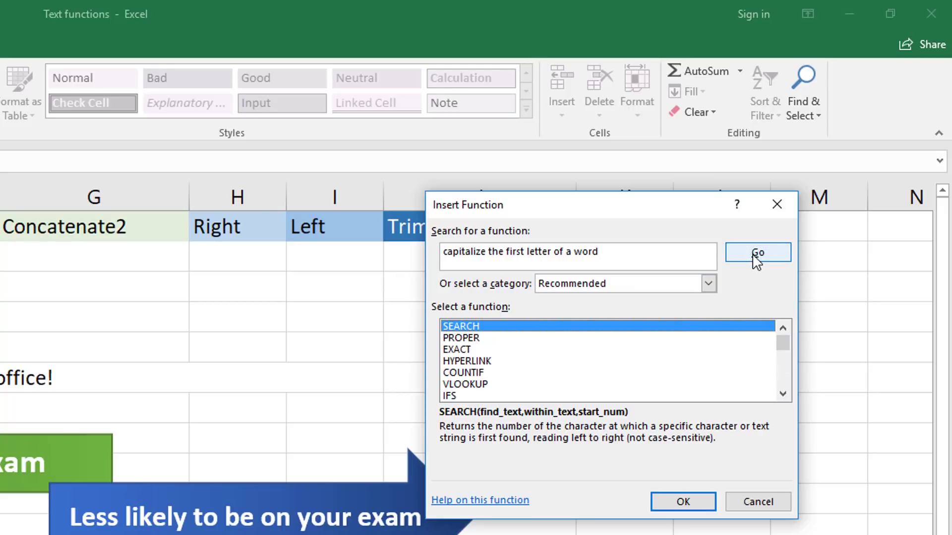
left_click_drag(665, 214, 231, 256)
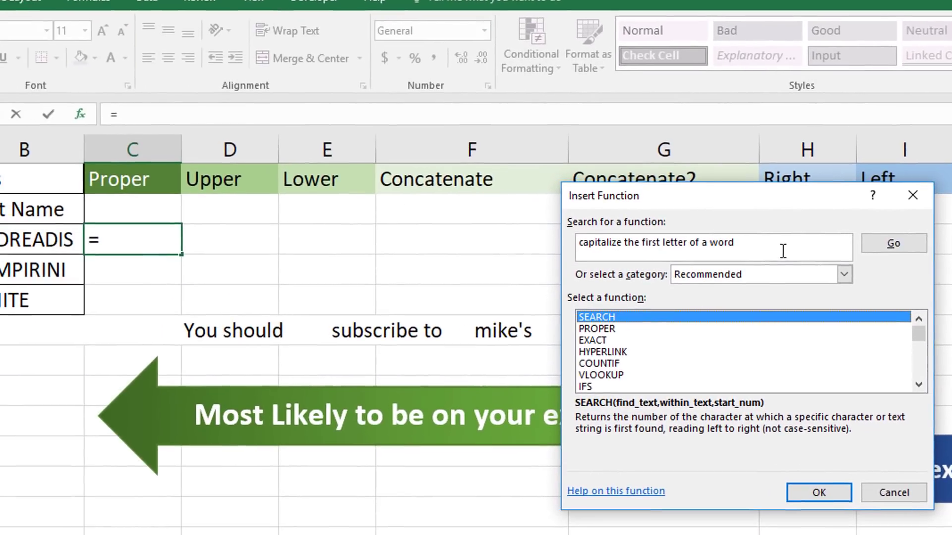
left_click(620, 328)
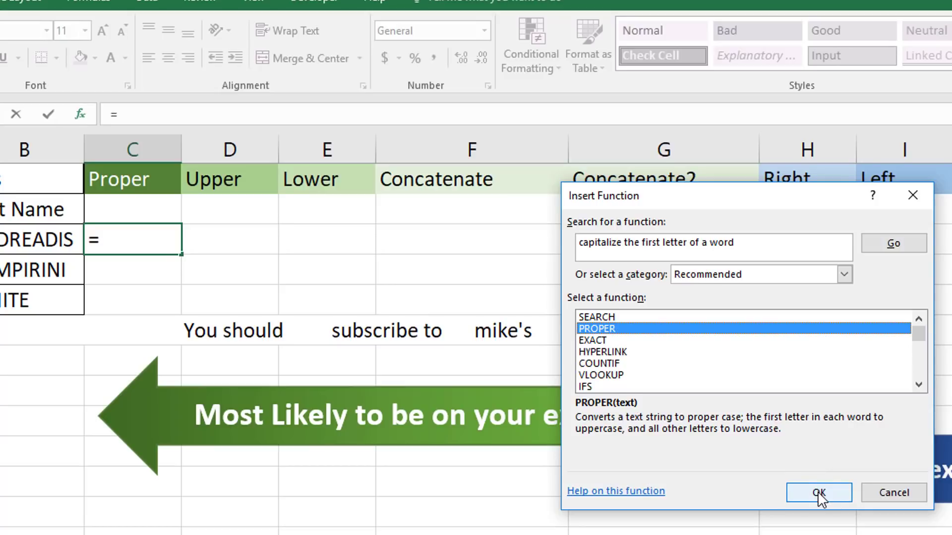
left_click(881, 495)
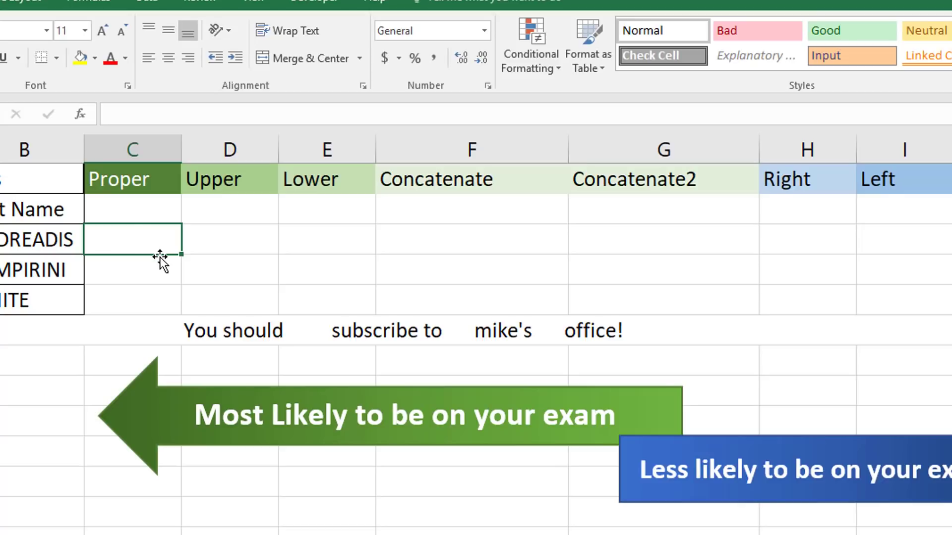
type("=")
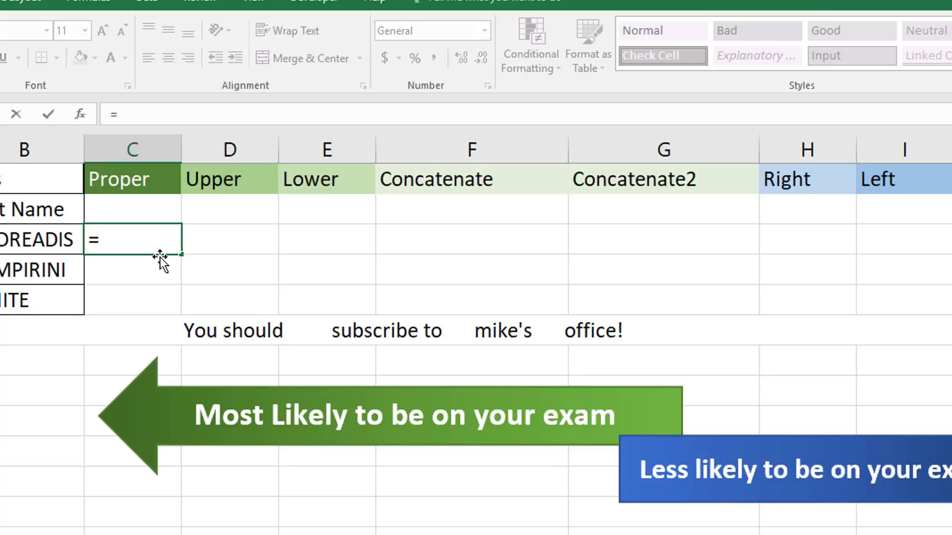
type("proper")
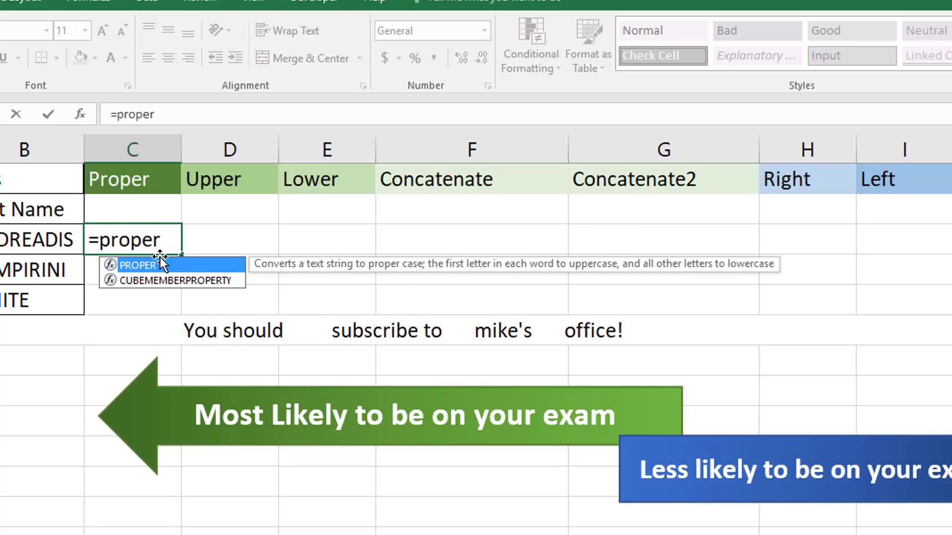
type("(")
left_click(80, 114)
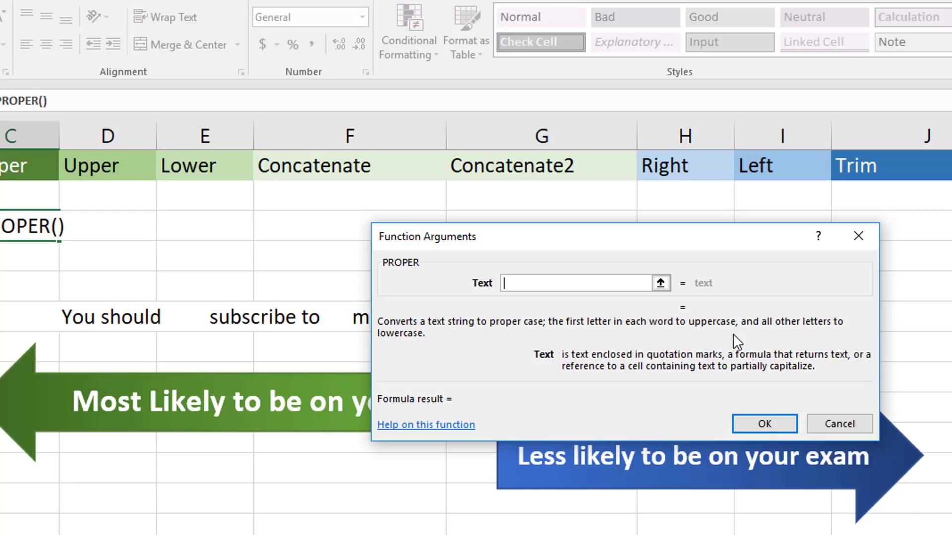
left_click(837, 423)
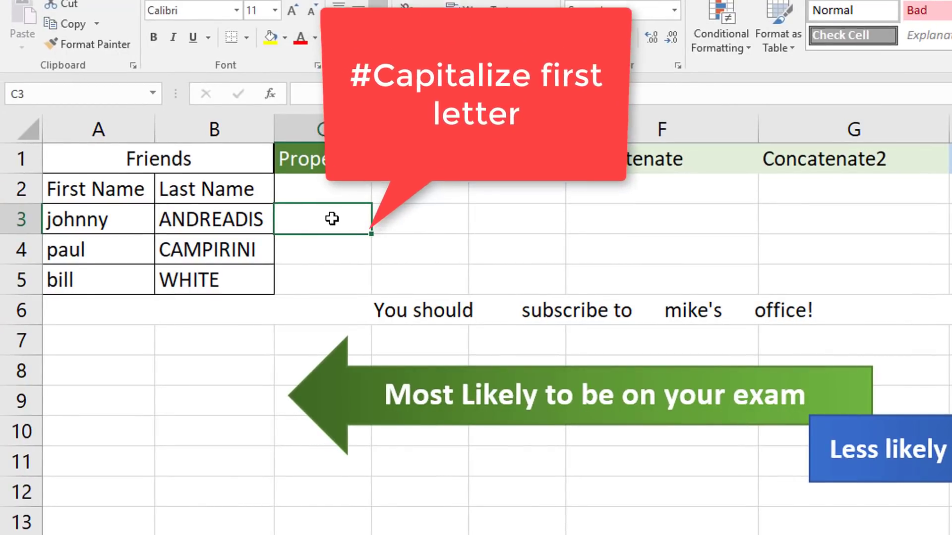
Enter =PROPER(A3) in cell C3 and fill the formula down to C5.
type("=")
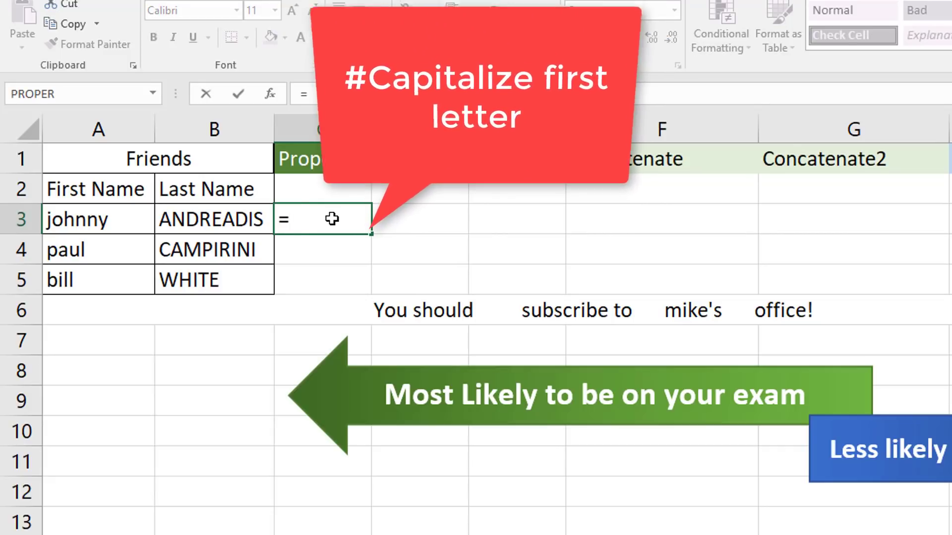
type("proper(")
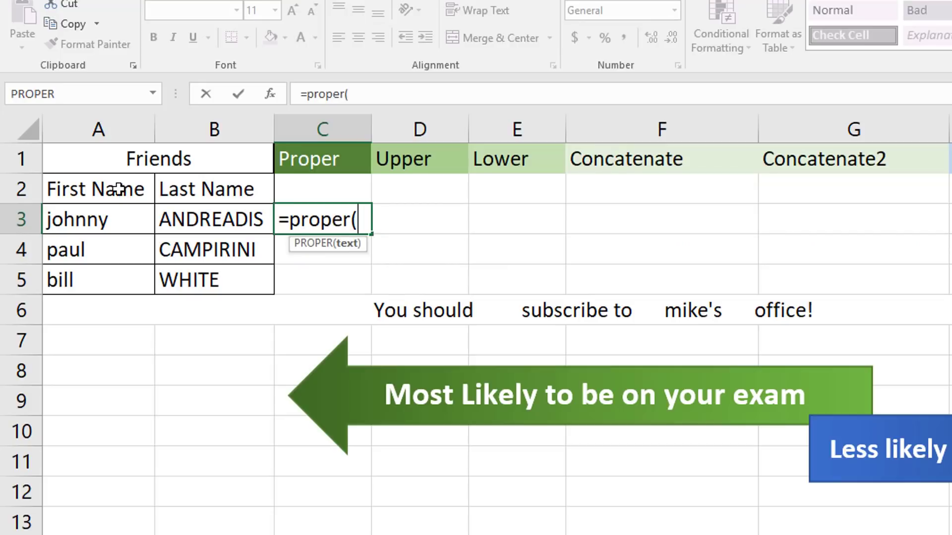
left_click(96, 219)
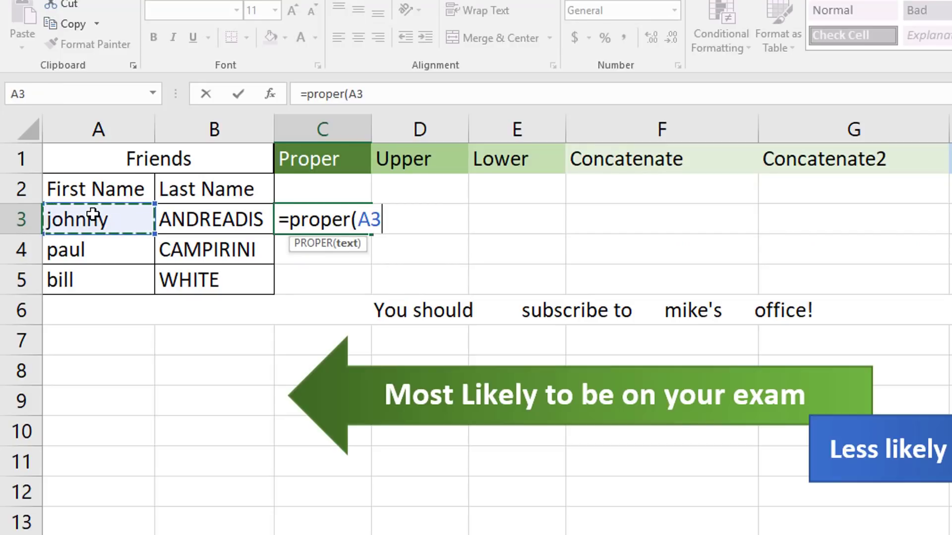
type(")")
key("Return")
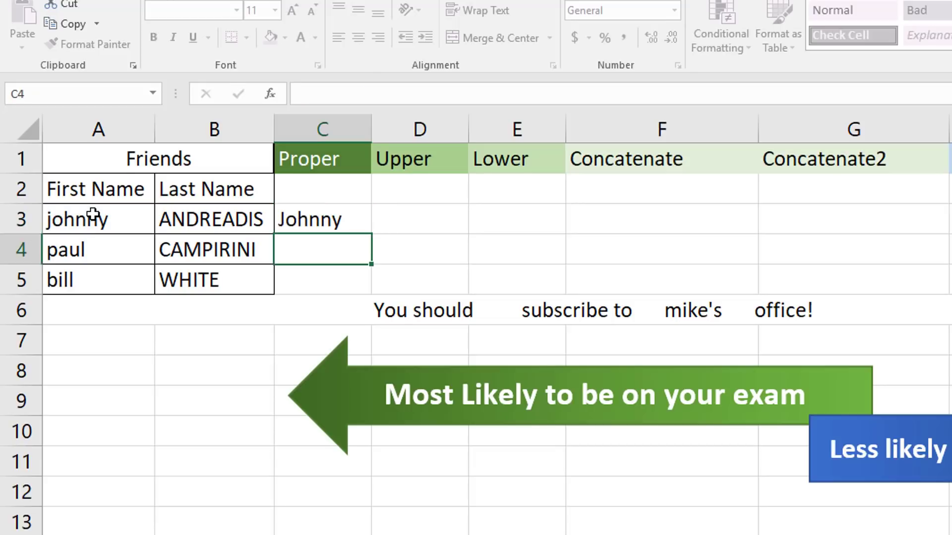
left_click(346, 226)
left_click_drag(371, 234, 373, 292)
Enter =UPPER(A3) in cell D3 and fill the formula down to D5.
left_click(412, 221)
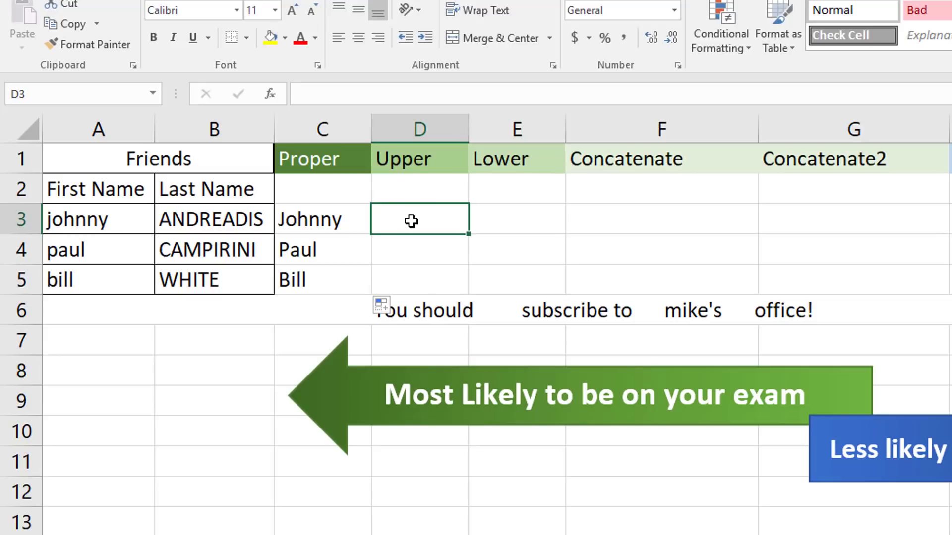
type("=")
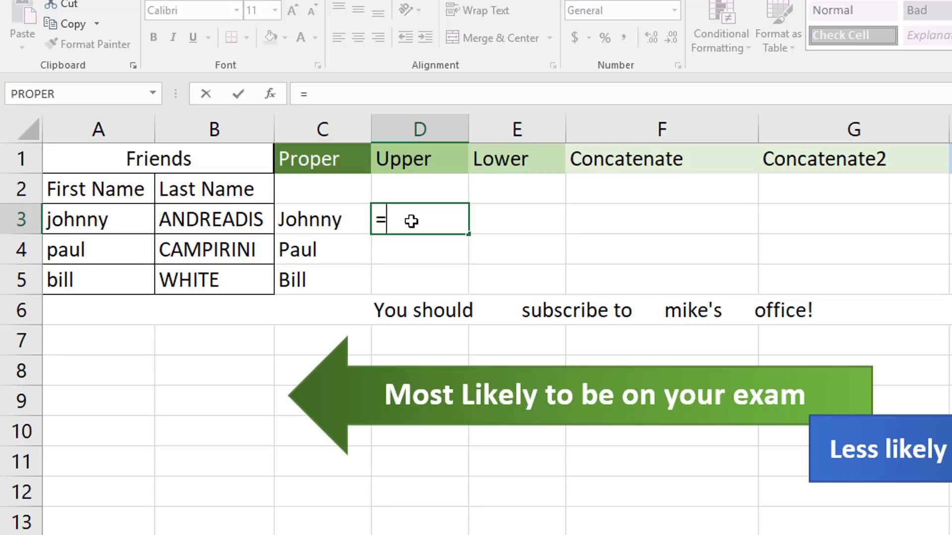
type("upper(")
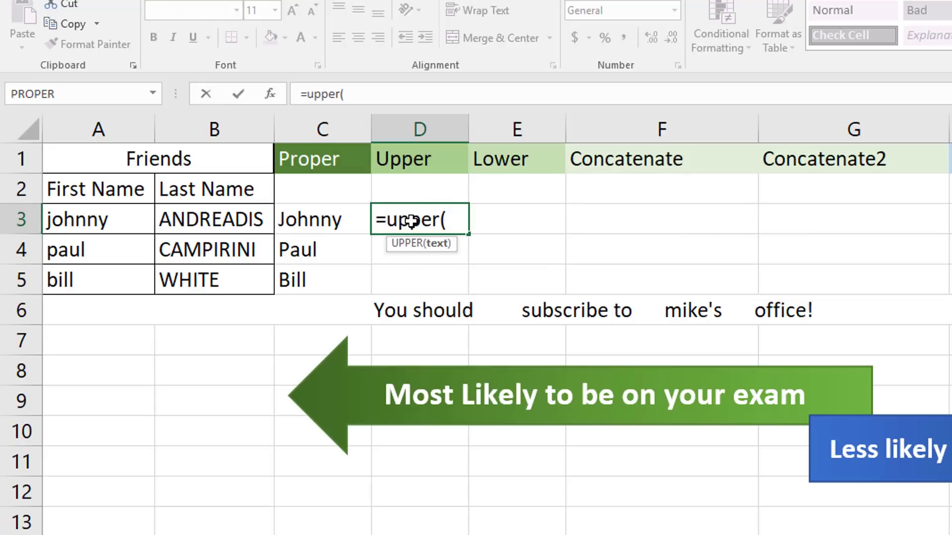
left_click(110, 218)
type(")")
key("Return")
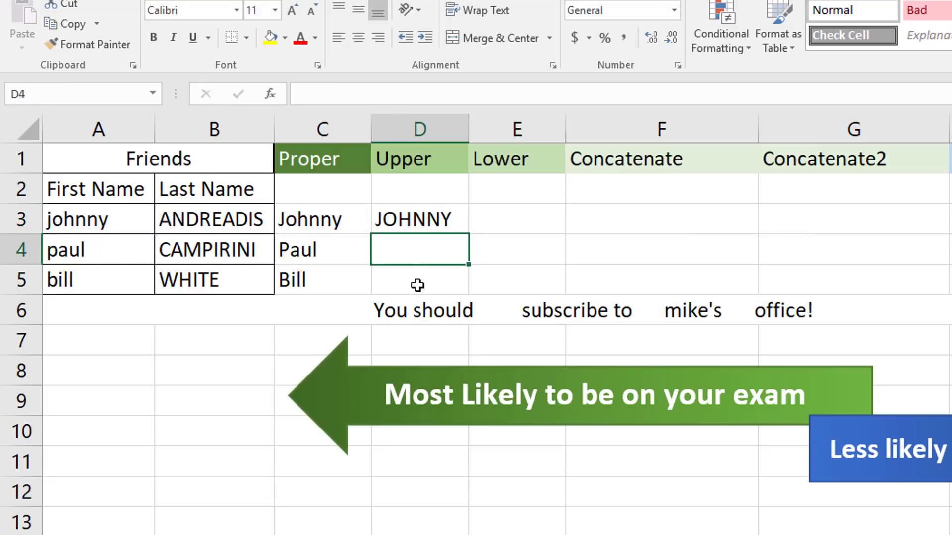
left_click(417, 220)
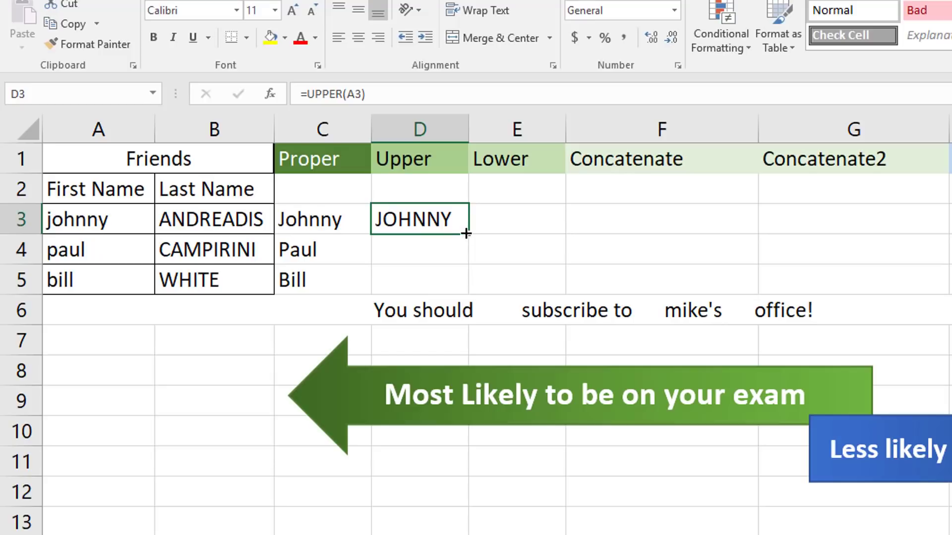
left_click_drag(471, 241, 476, 290)
Enter =LOWER(B3) in cell E3 and fill the formula down to E5.
left_click(485, 222)
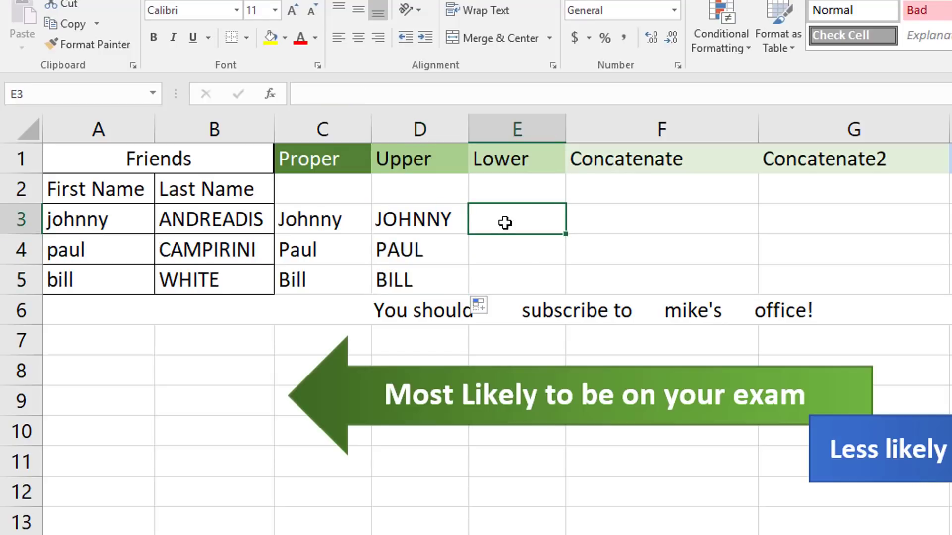
type("=")
type("l")
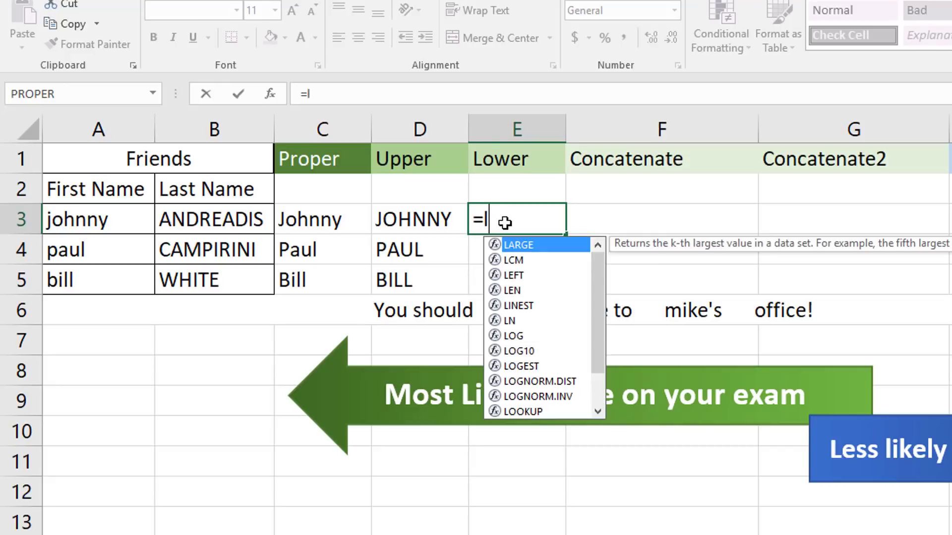
type("ower(")
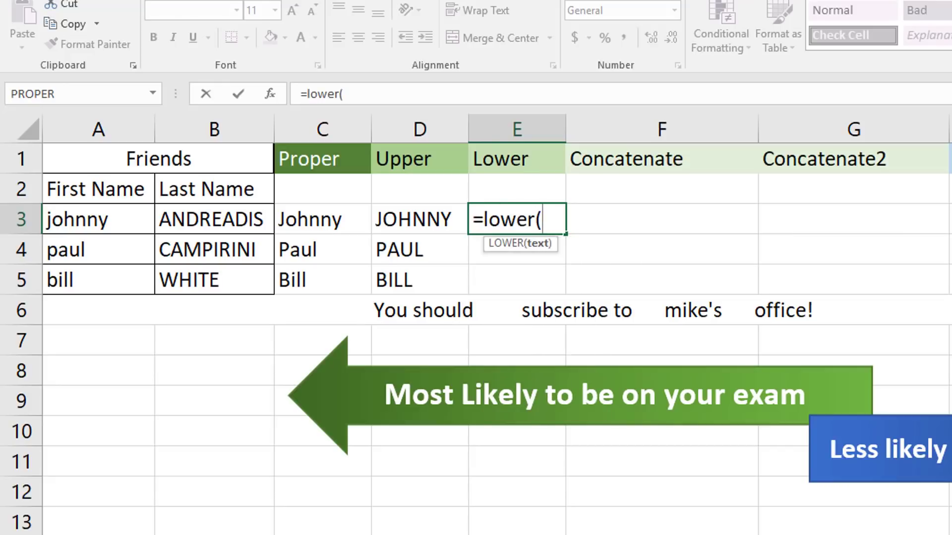
left_click(241, 224)
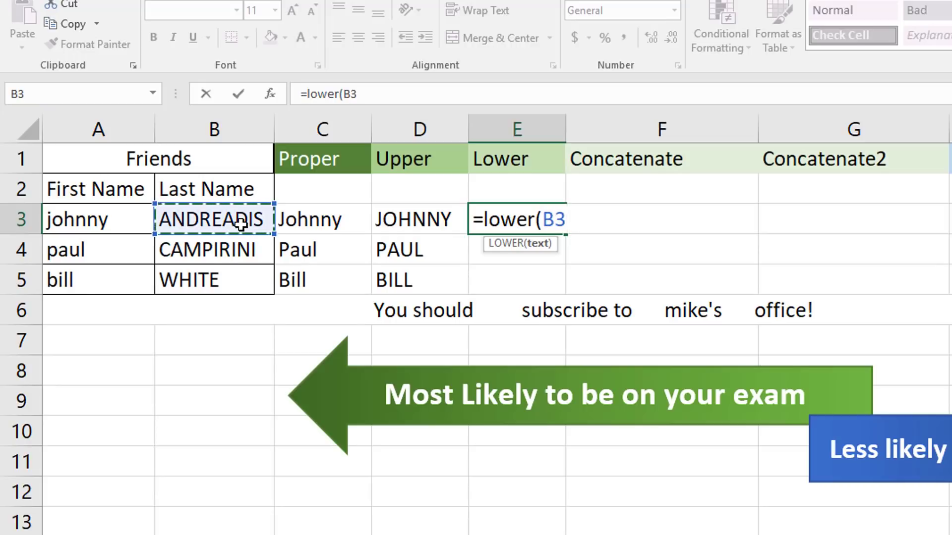
type(")")
key("Return")
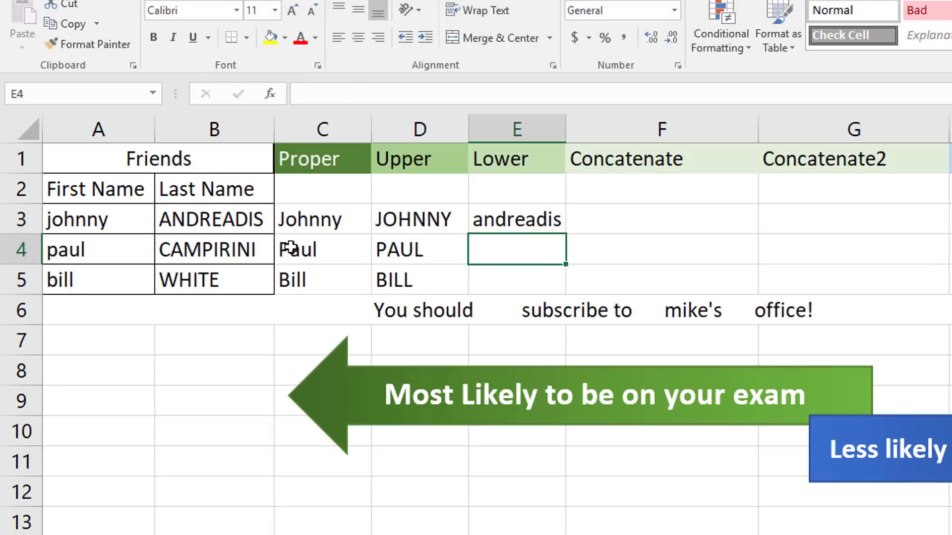
left_click(516, 218)
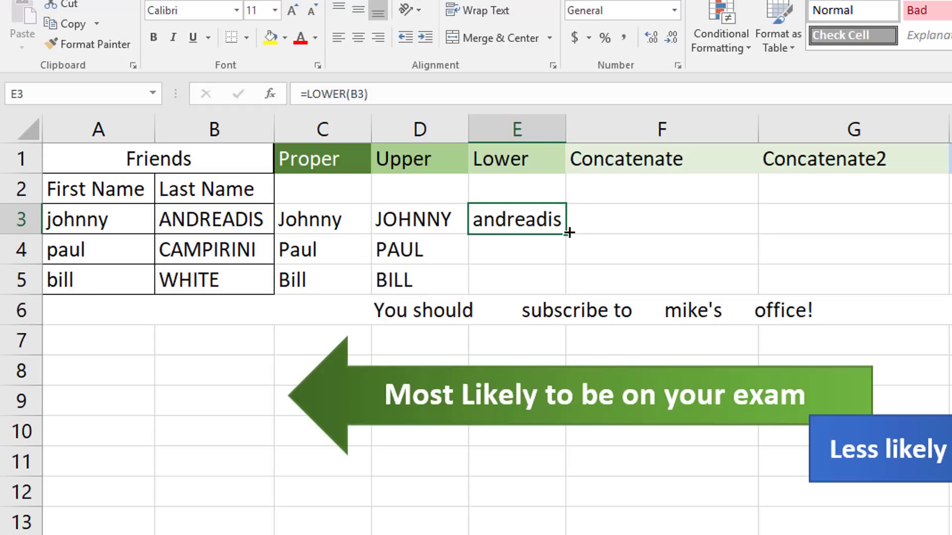
left_click_drag(566, 234, 571, 300)
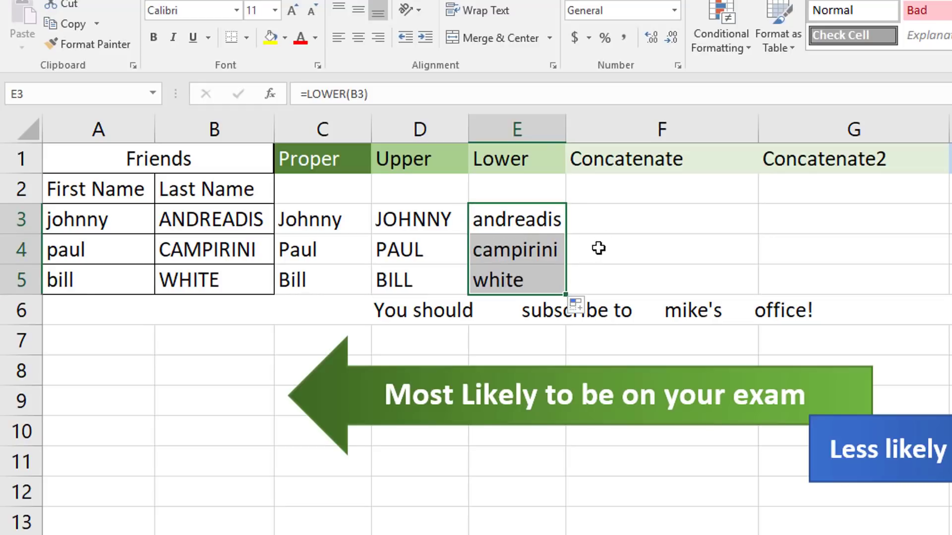
Begin a CONCATENATE formula in cell F3 with A3 as the first text and open its function arguments.
left_click(606, 217)
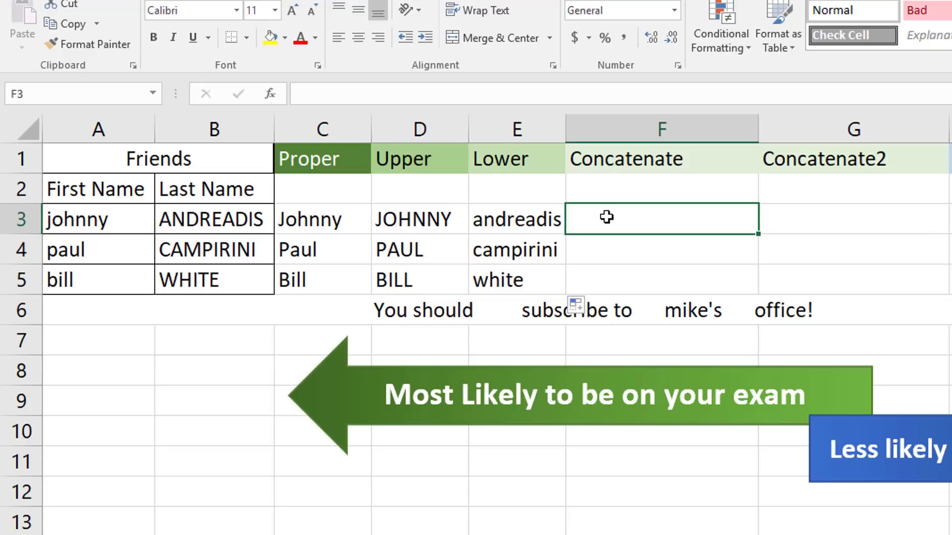
type("=")
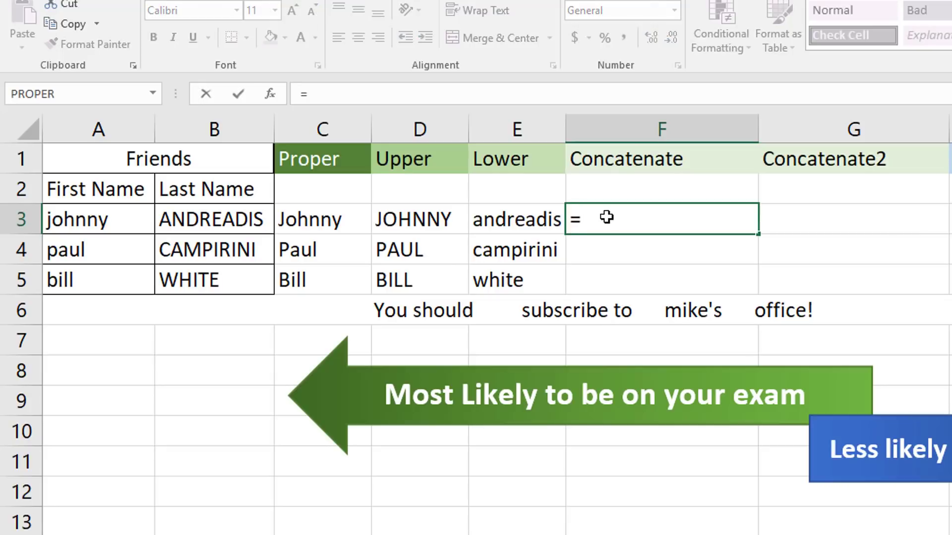
type("conca")
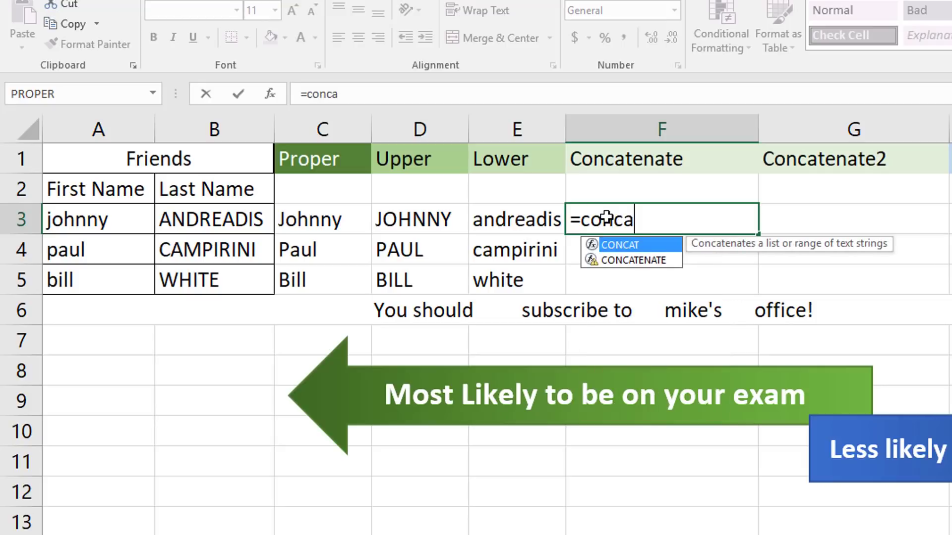
double_click(616, 260)
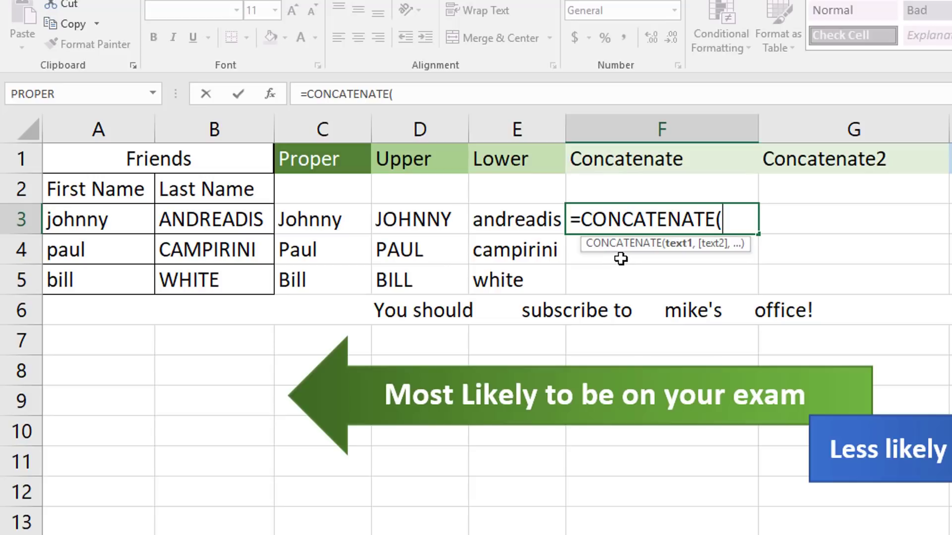
left_click(99, 220)
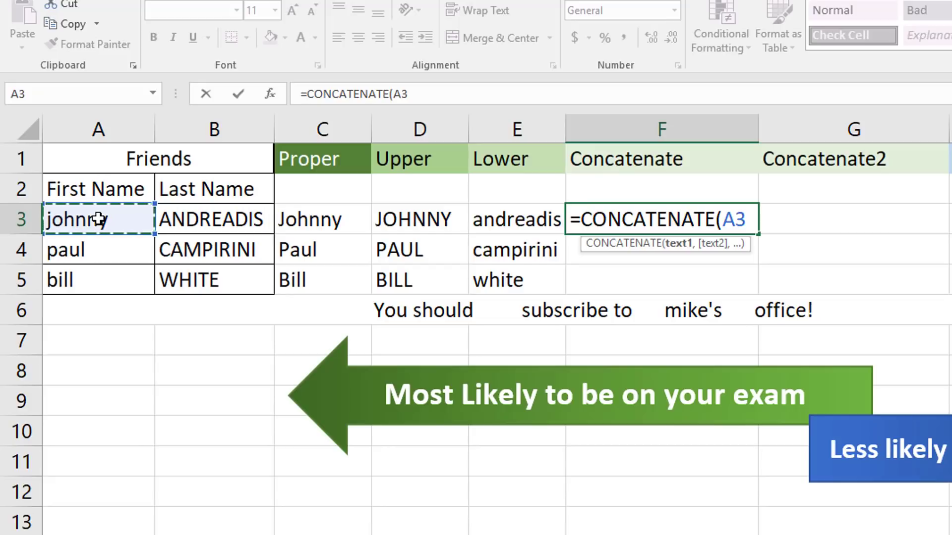
left_click(271, 94)
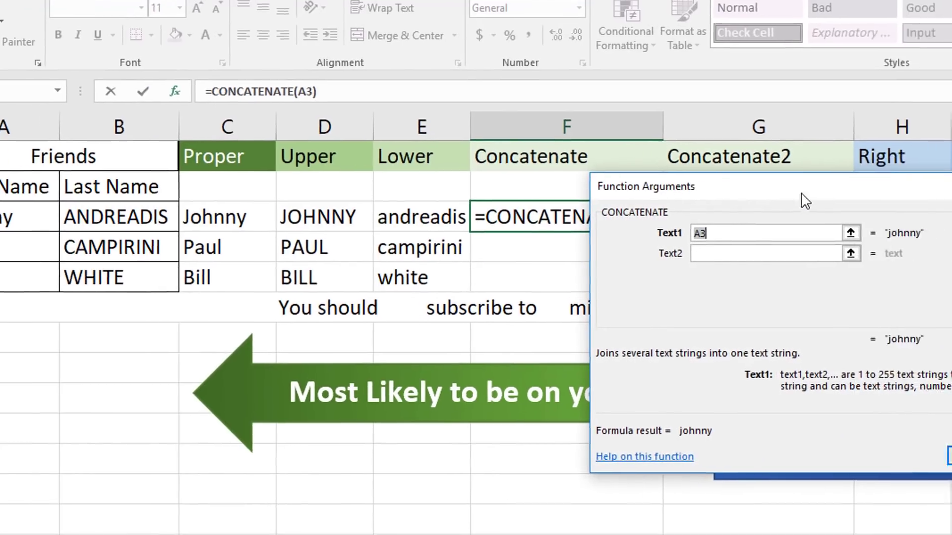
left_click_drag(805, 201, 840, 160)
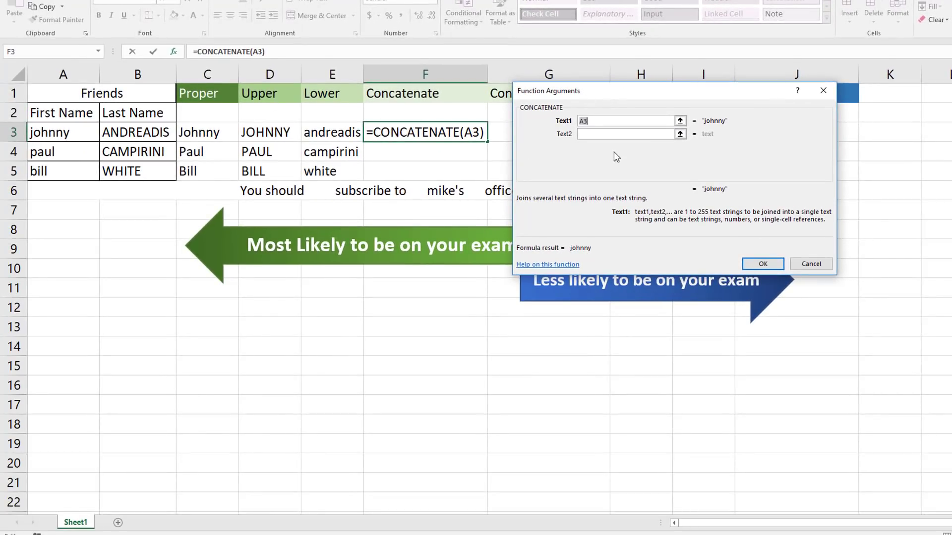
Complete the F3 formula as =CONCATENATE(A3," ",B3) and fill it down to F5.
left_click(634, 133)
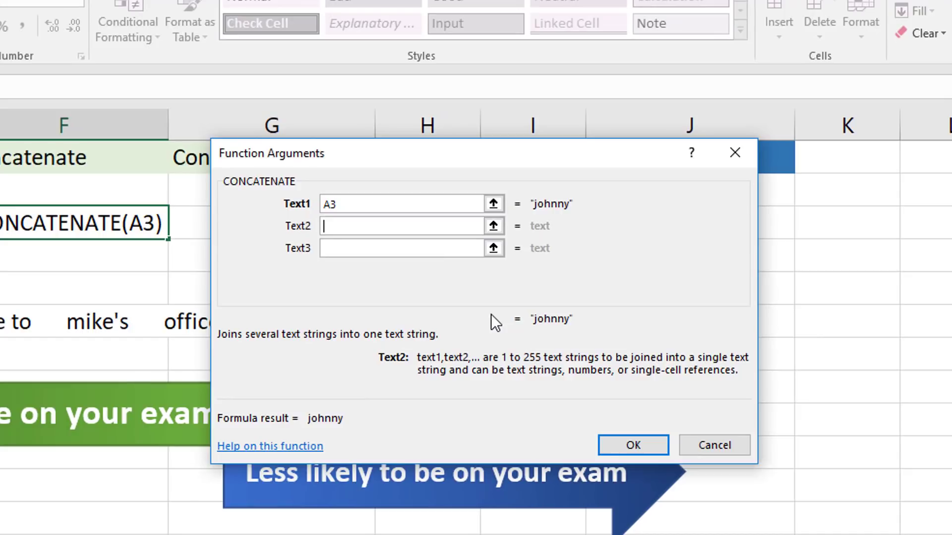
type("\"")
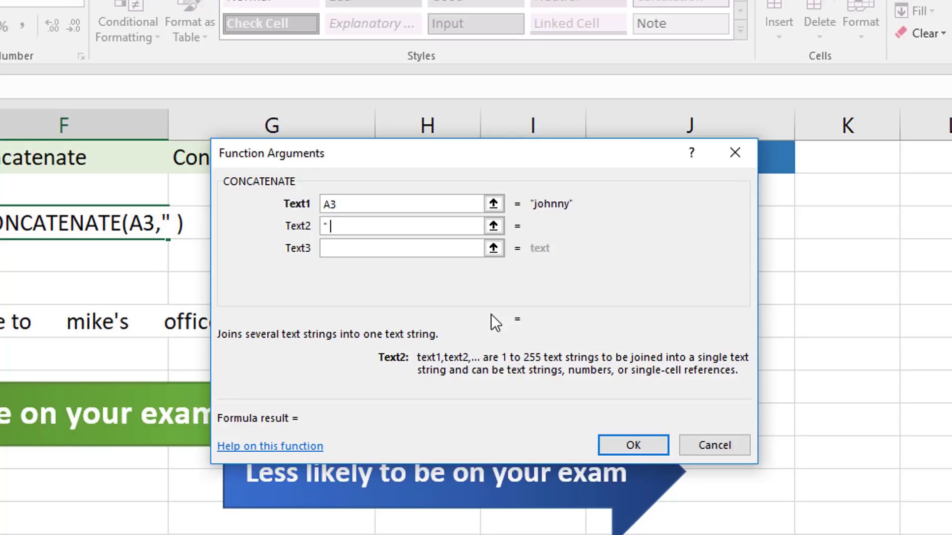
type(" \"")
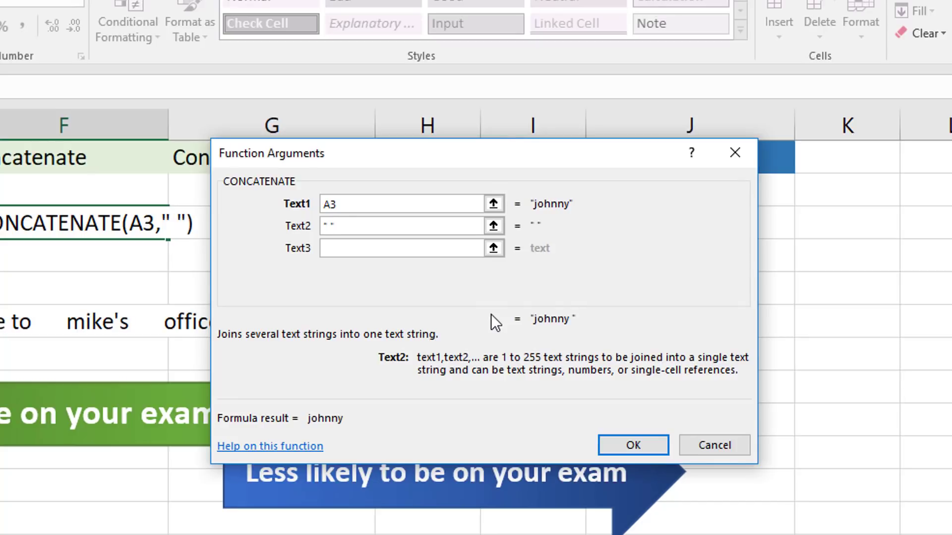
left_click(386, 249)
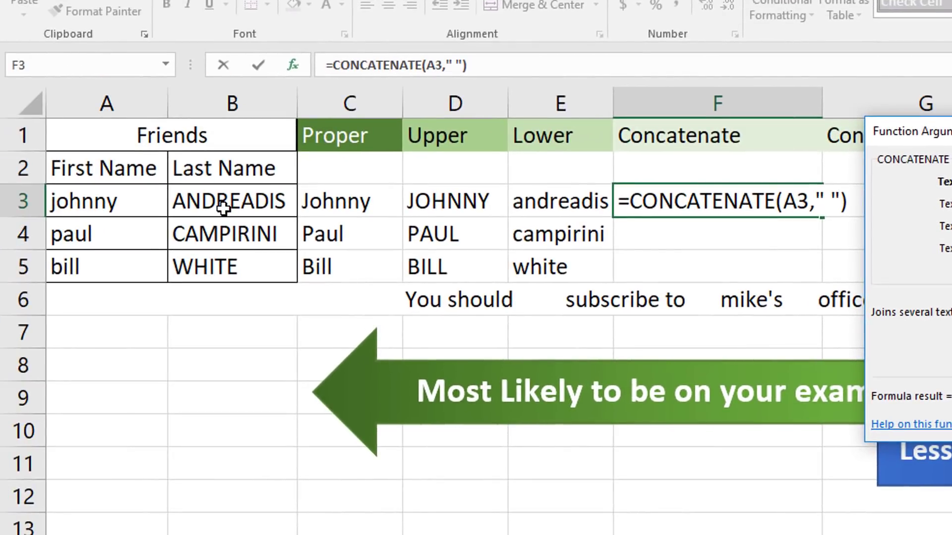
left_click(127, 207)
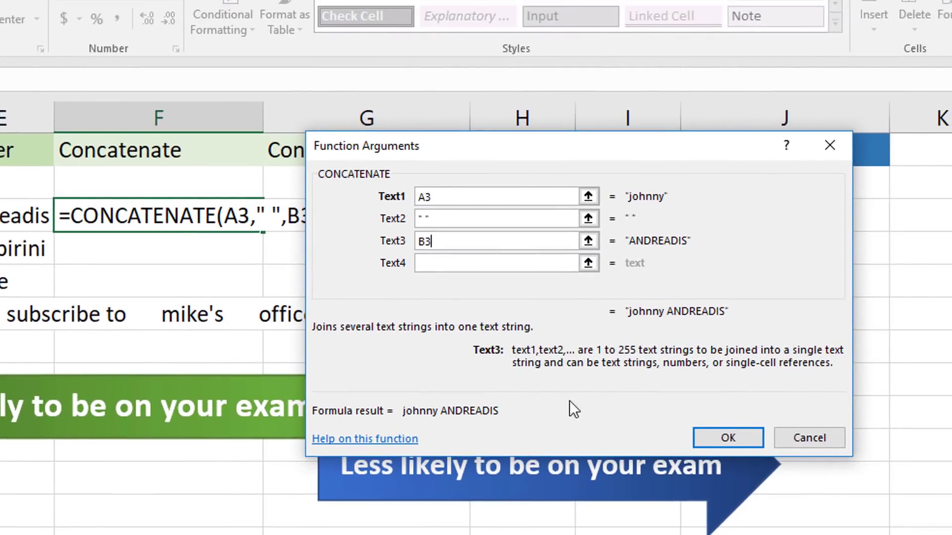
left_click(739, 440)
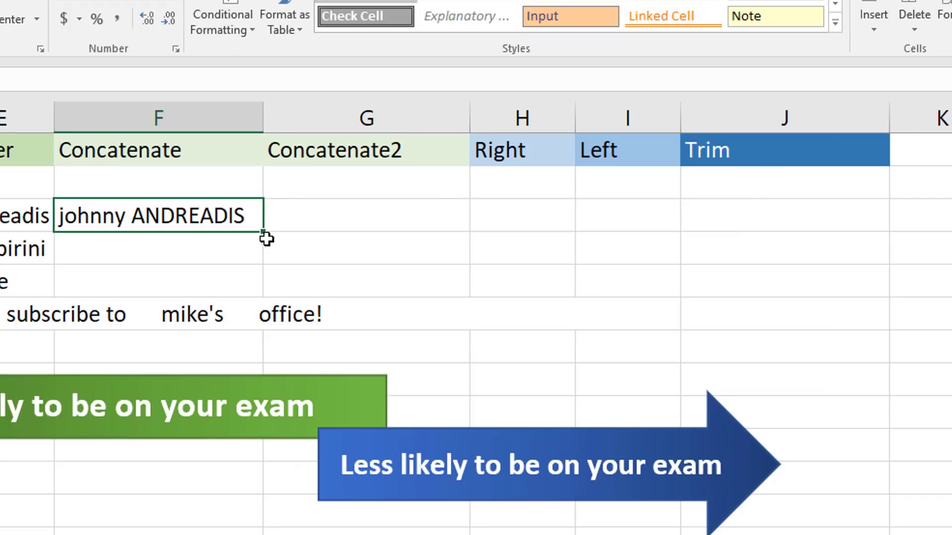
left_click_drag(263, 234, 262, 288)
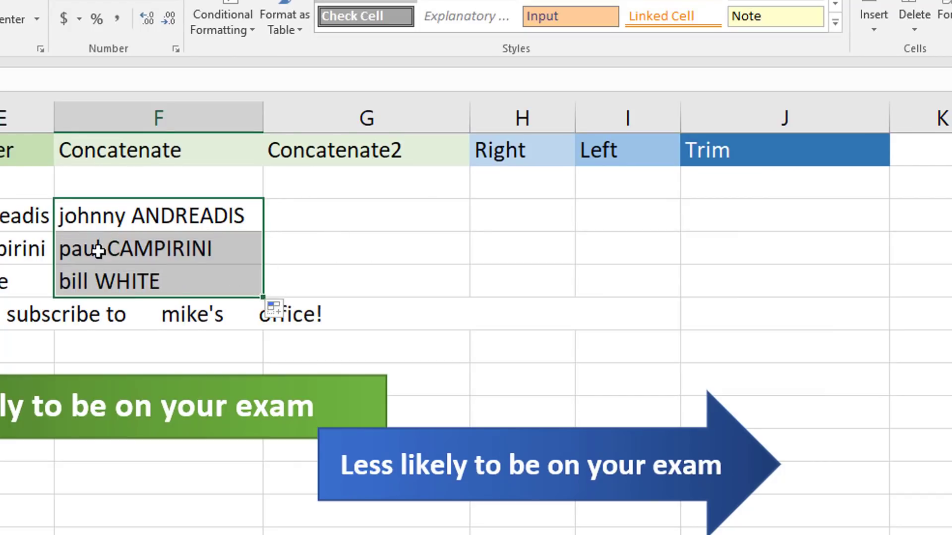
Begin a CONCATENATE formula in cell G3 with A3 as the first text and open its function arguments.
left_click(365, 210)
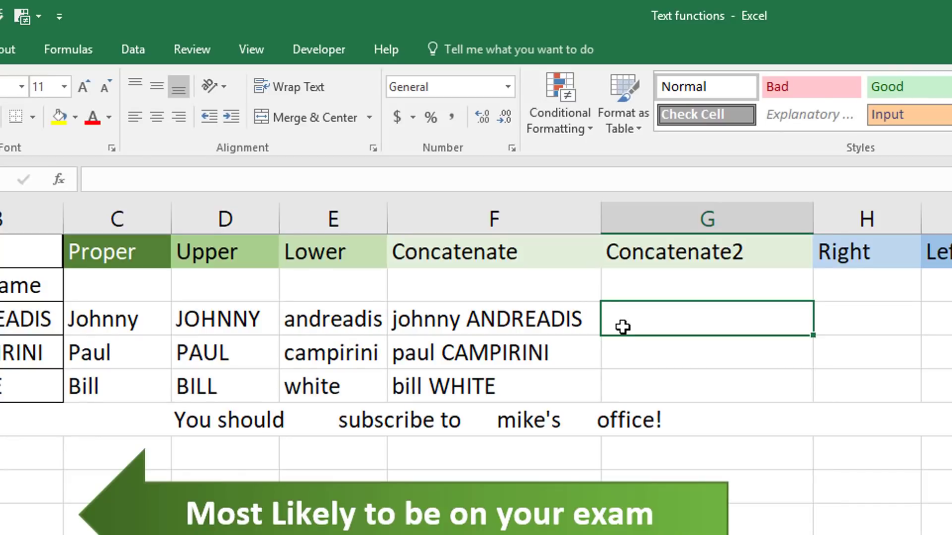
type("=conca")
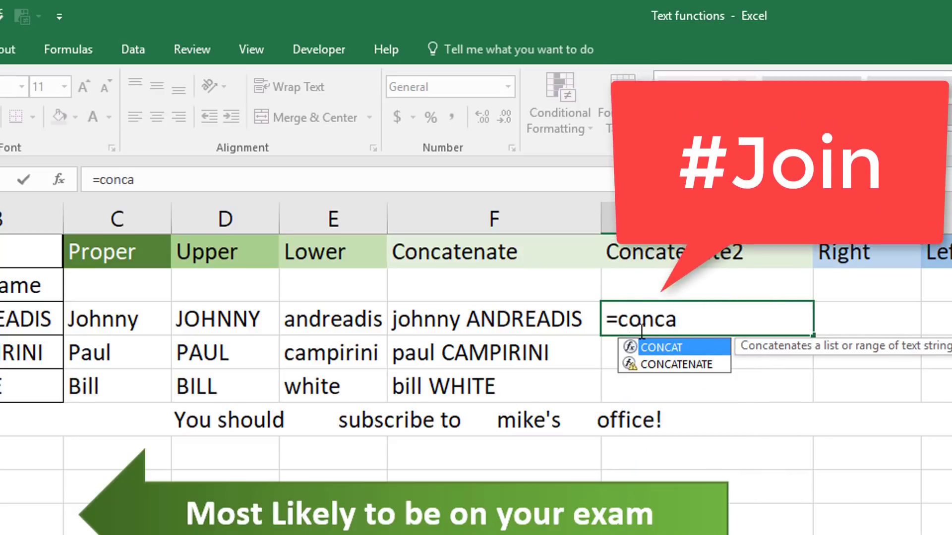
double_click(657, 363)
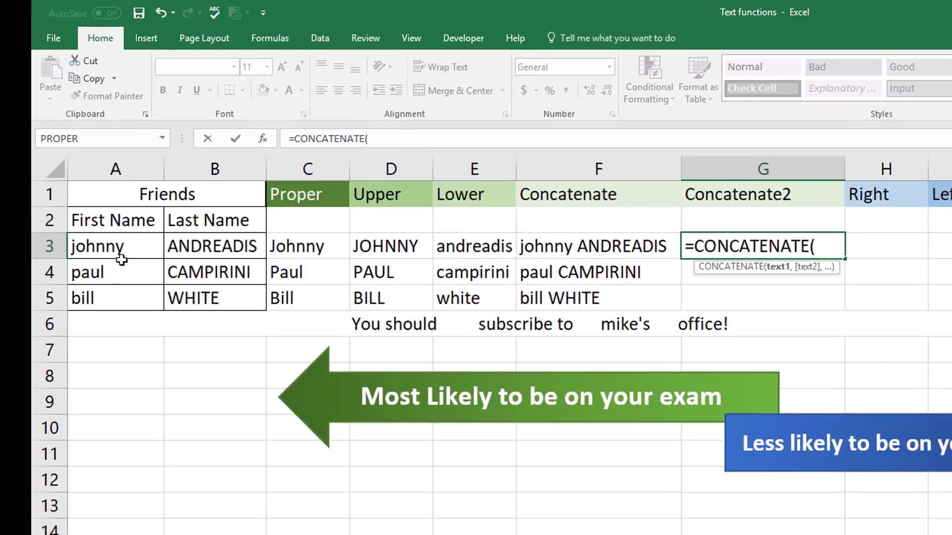
left_click(120, 248)
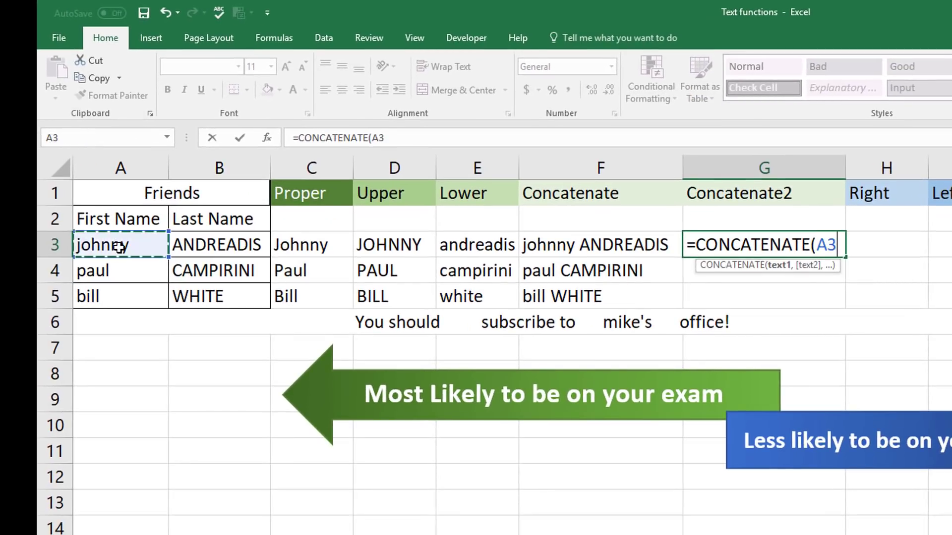
left_click(267, 138)
left_click_drag(507, 192, 633, 200)
Complete the G3 formula as =CONCATENATE(A3,"-",B3) and fill it down to G5.
left_click(602, 258)
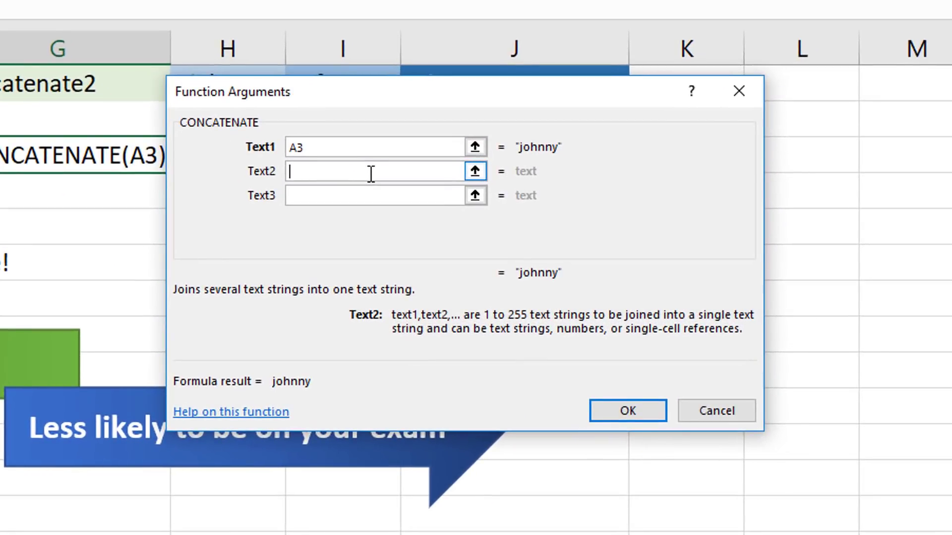
type("\"")
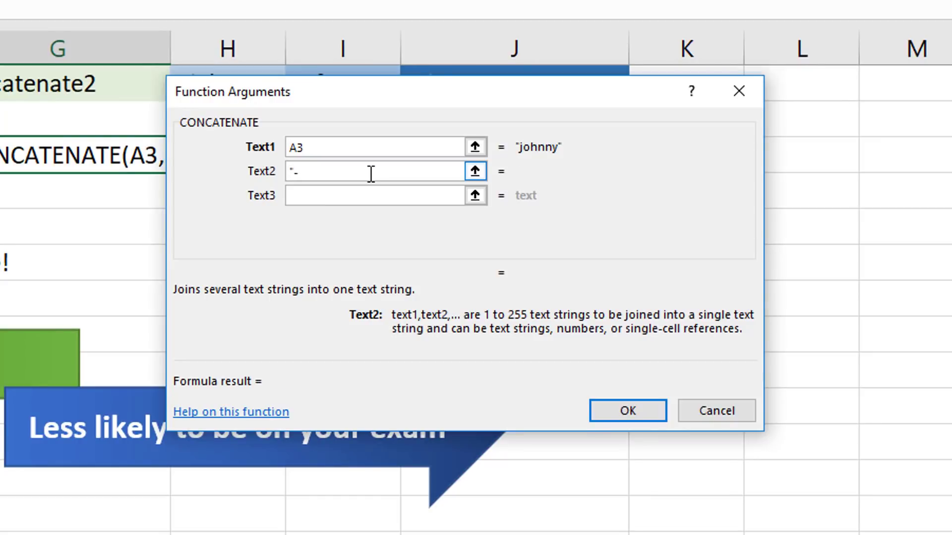
type("-\"")
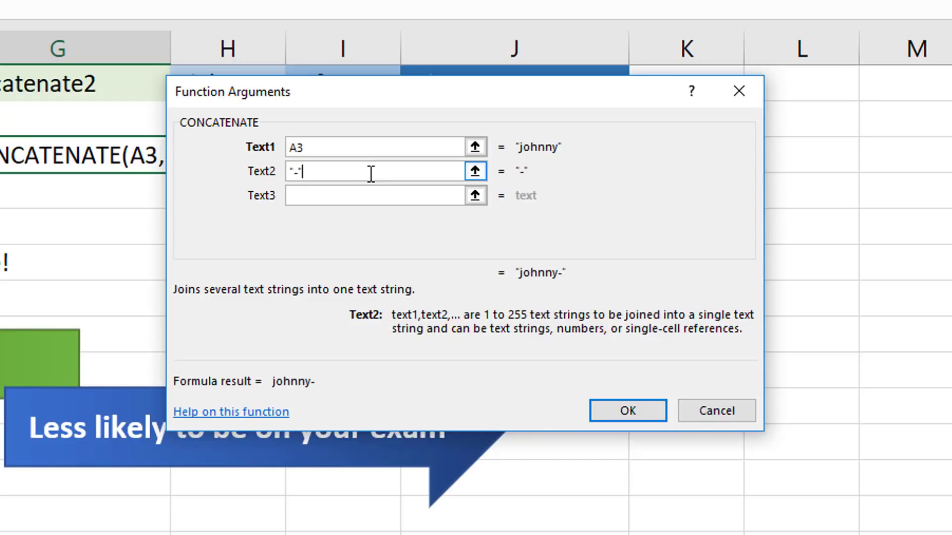
left_click(353, 197)
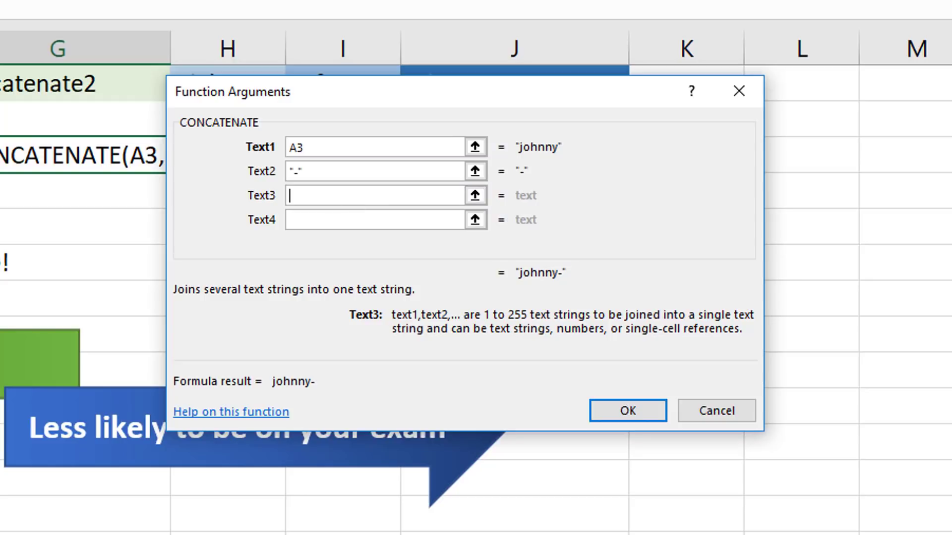
type("B3")
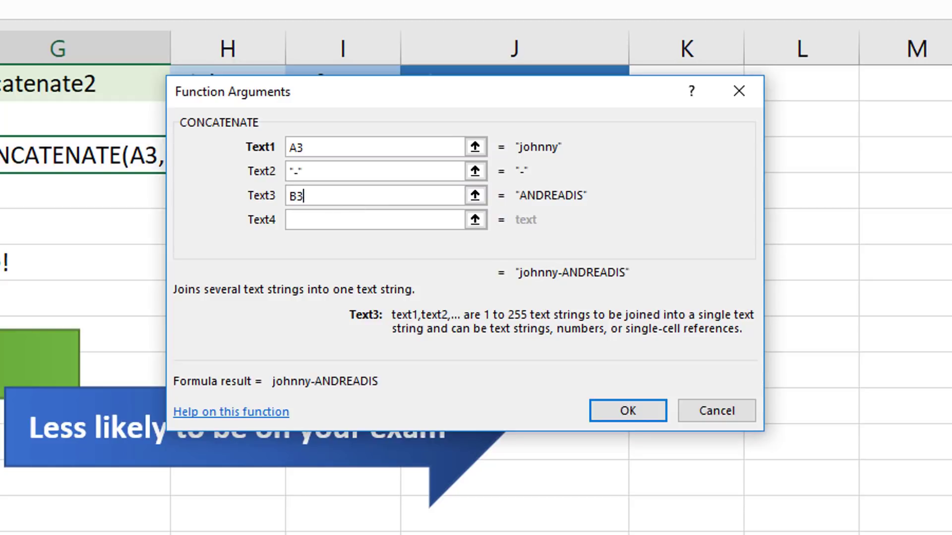
left_click(654, 411)
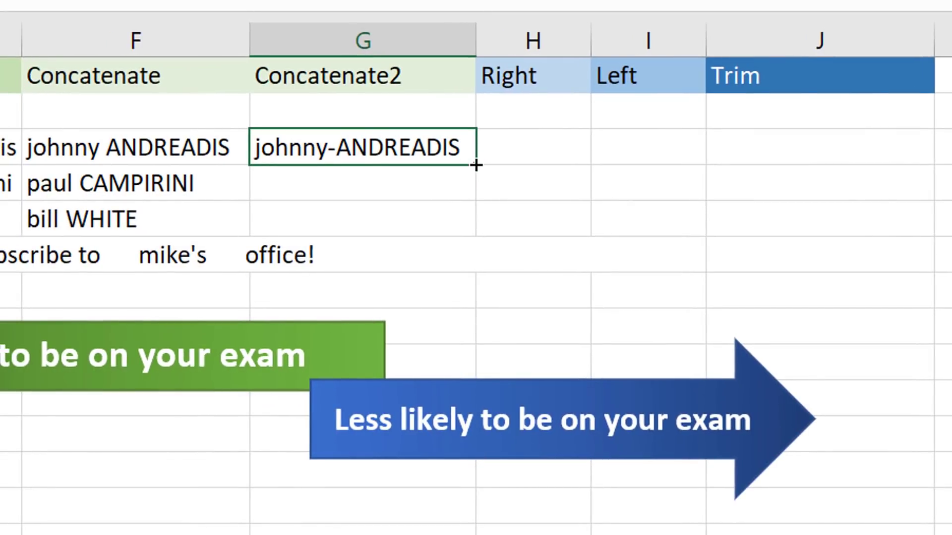
left_click_drag(476, 166, 480, 237)
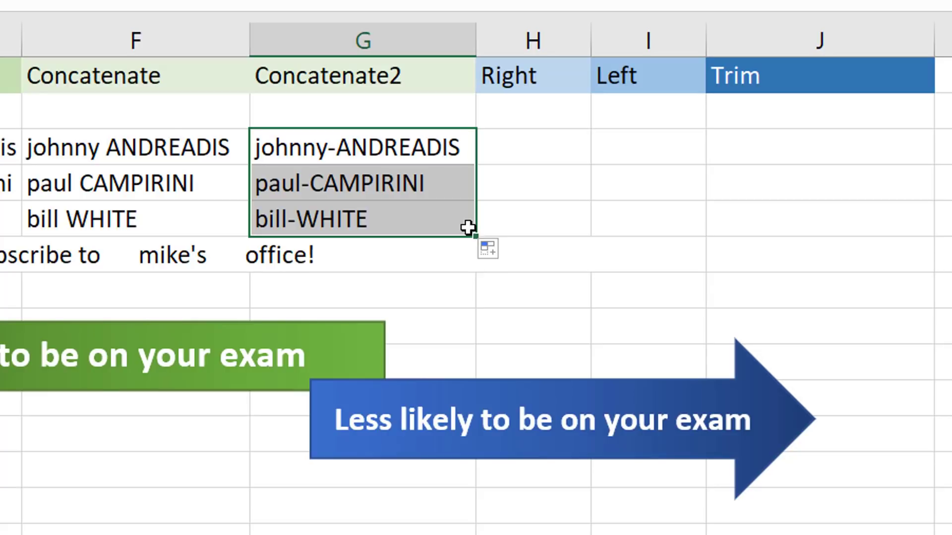
Begin a RIGHT formula in cell H3 with A3 as the text and open its function arguments.
left_click(556, 151)
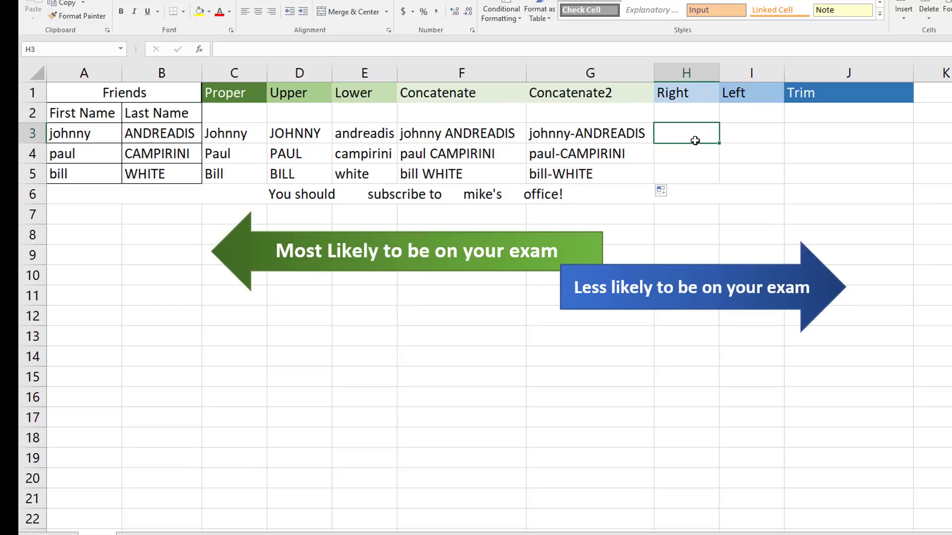
type("=ri")
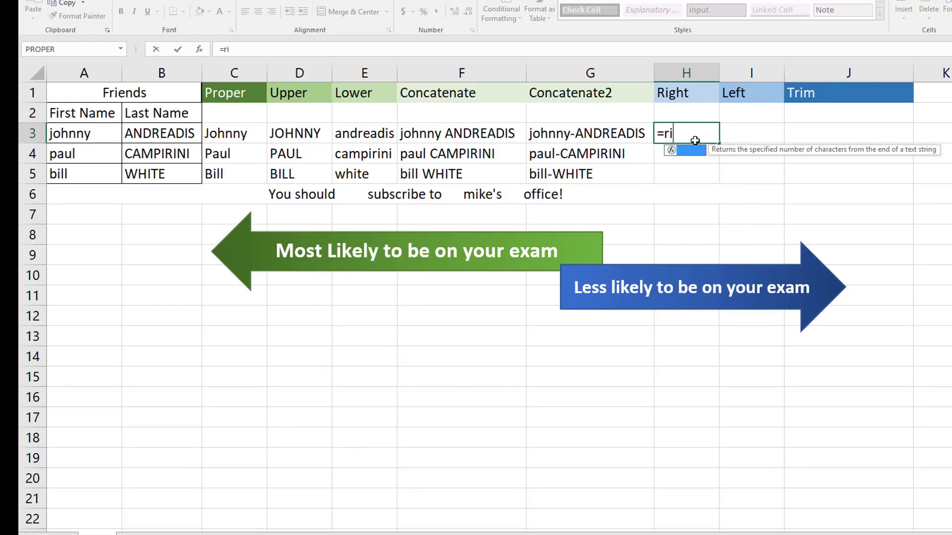
type("ght(")
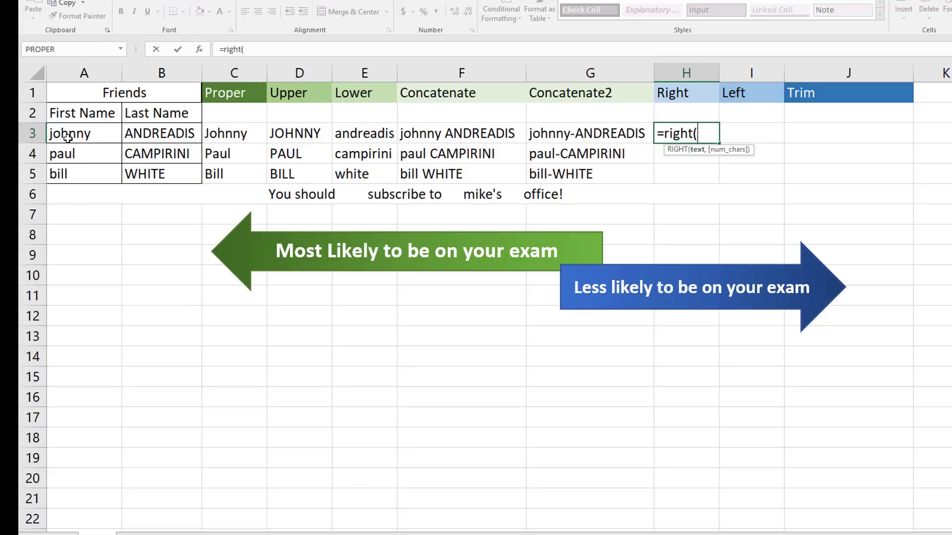
left_click(67, 138)
left_click(199, 49)
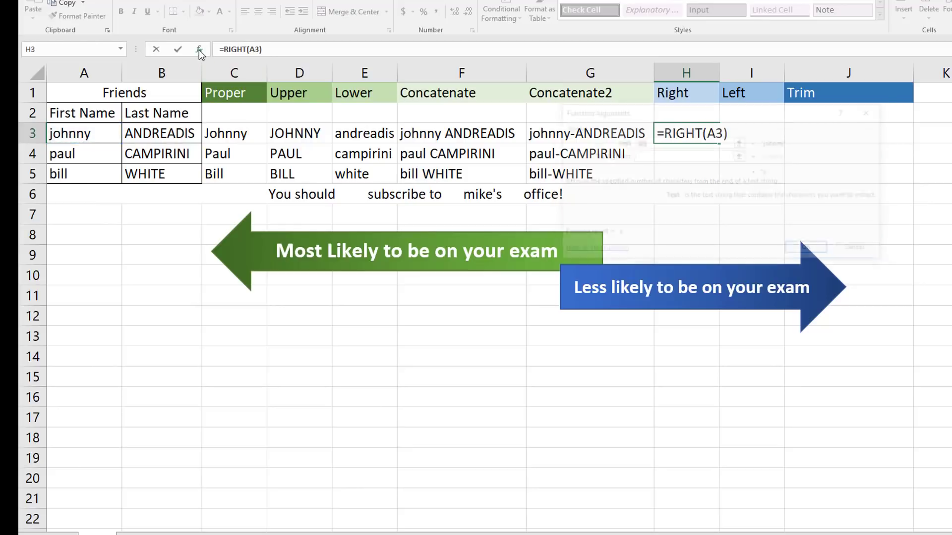
Change the RIGHT function's Text argument to the last name in cell B3.
left_click(696, 155)
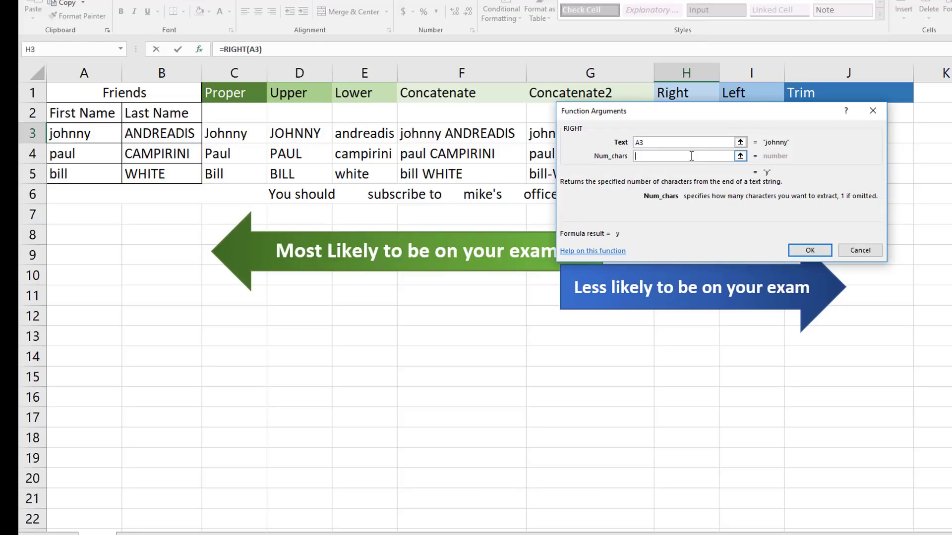
left_click(680, 142)
key("BackSpace")
key("BackSpace")
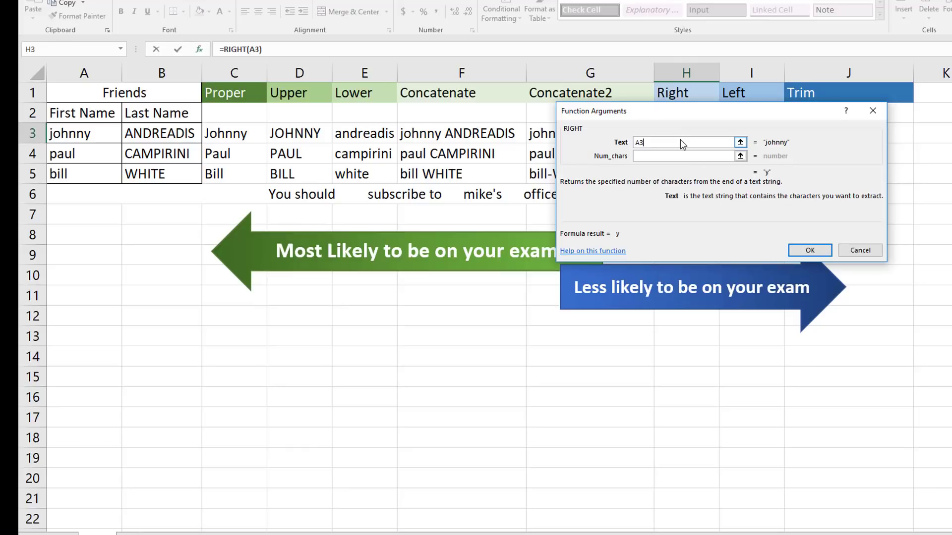
left_click(192, 134)
Set the RIGHT function's Num_chars to 3 and fill the formula from H3 down to H5.
left_click(638, 157)
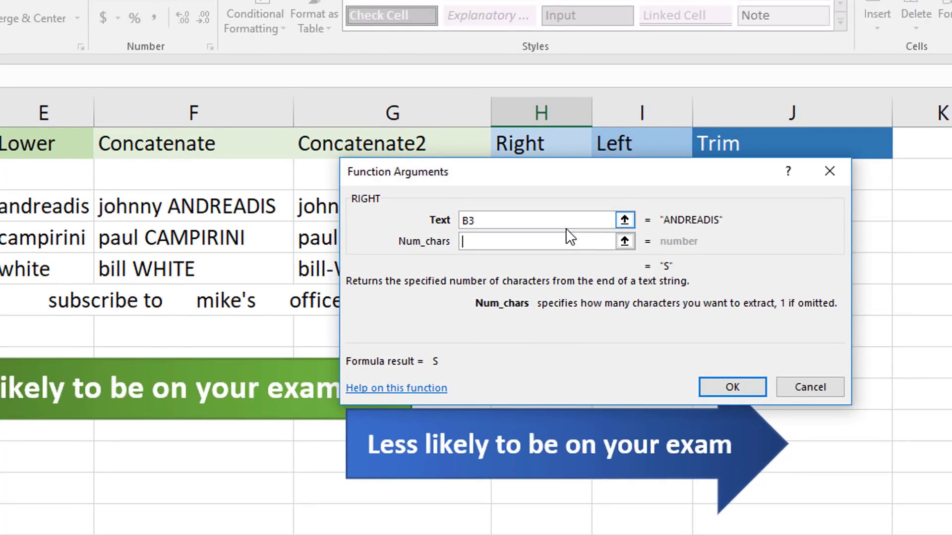
type("3")
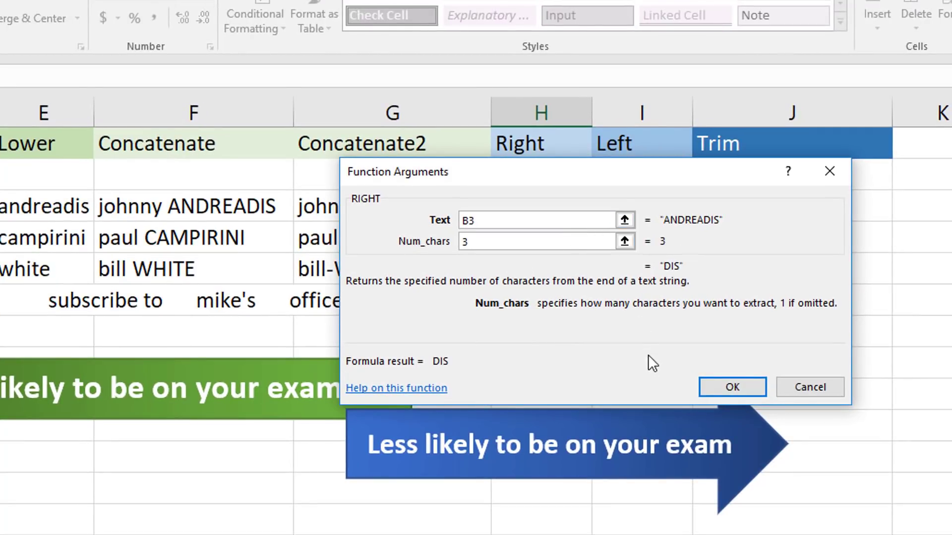
left_click(722, 386)
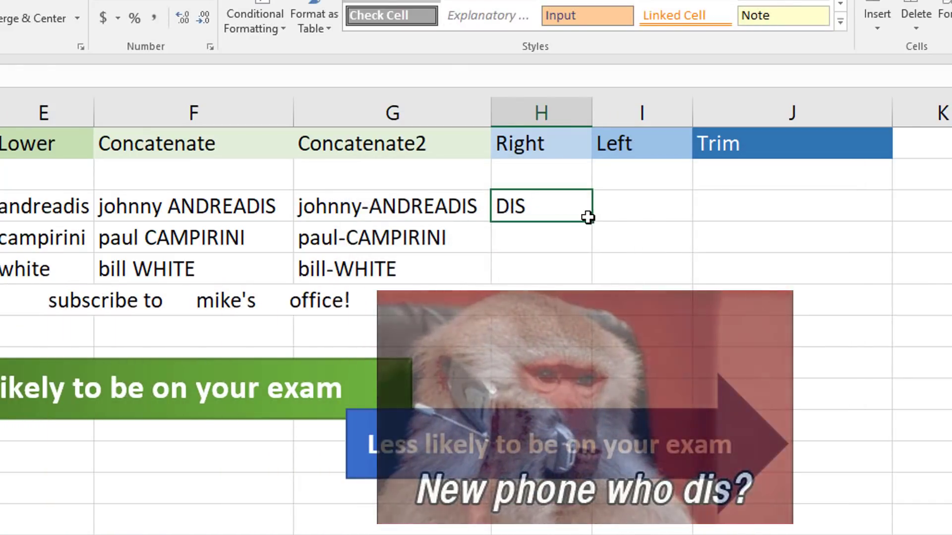
left_click_drag(591, 223, 601, 287)
Begin a LEFT formula in cell I3 and open its function arguments.
left_click(638, 202)
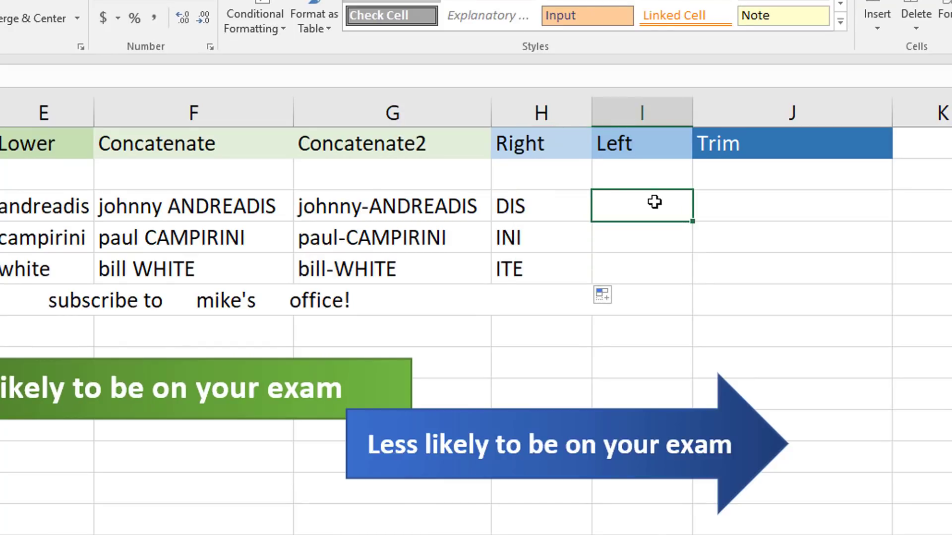
type("=")
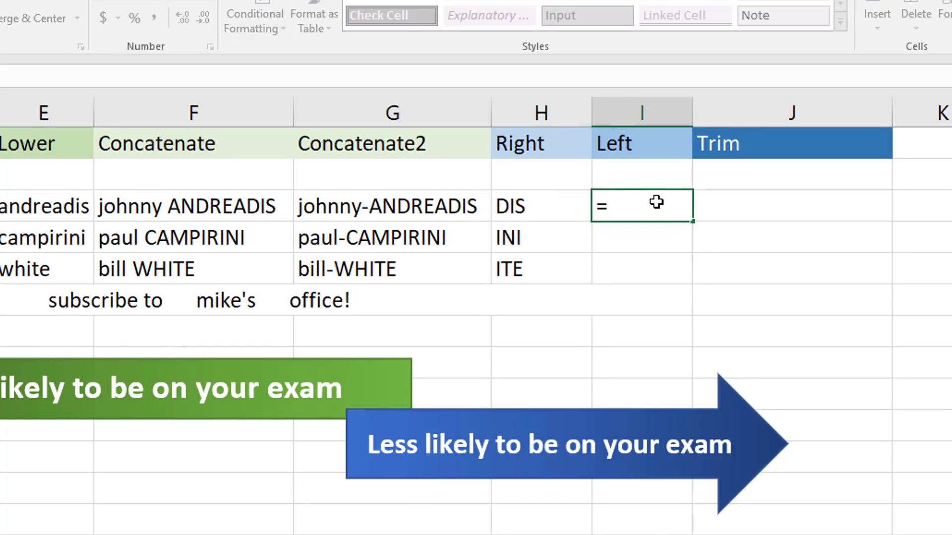
type("LEft")
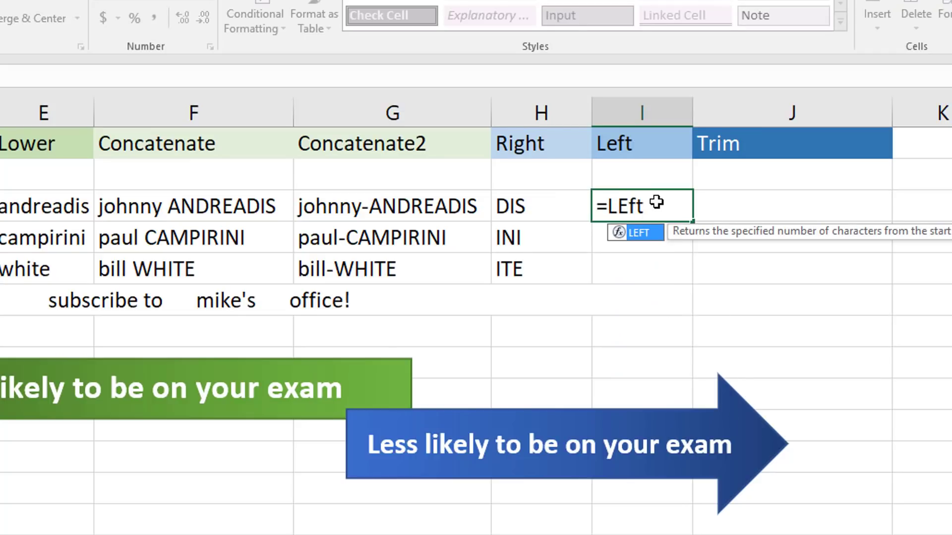
key("BackSpace")
key("BackSpace")
key("BackSpace")
type("eft(")
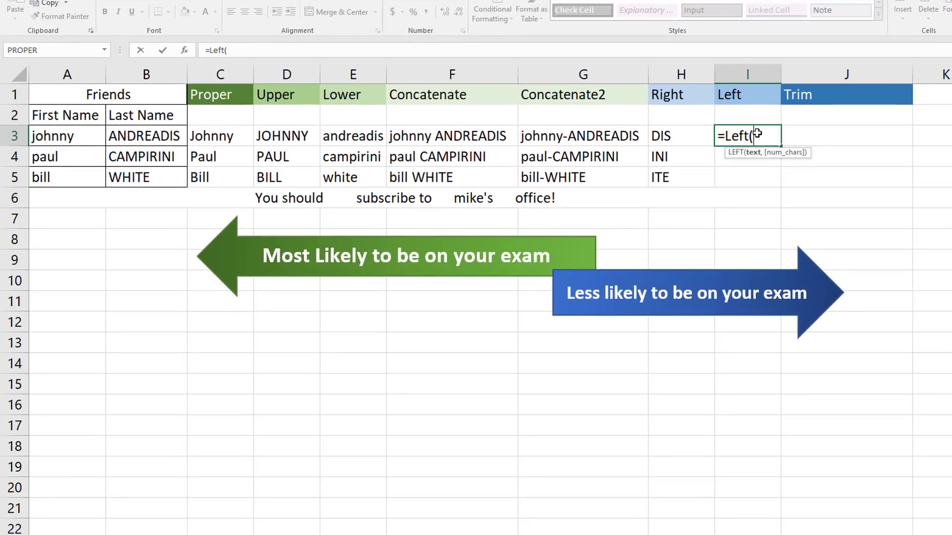
left_click(186, 50)
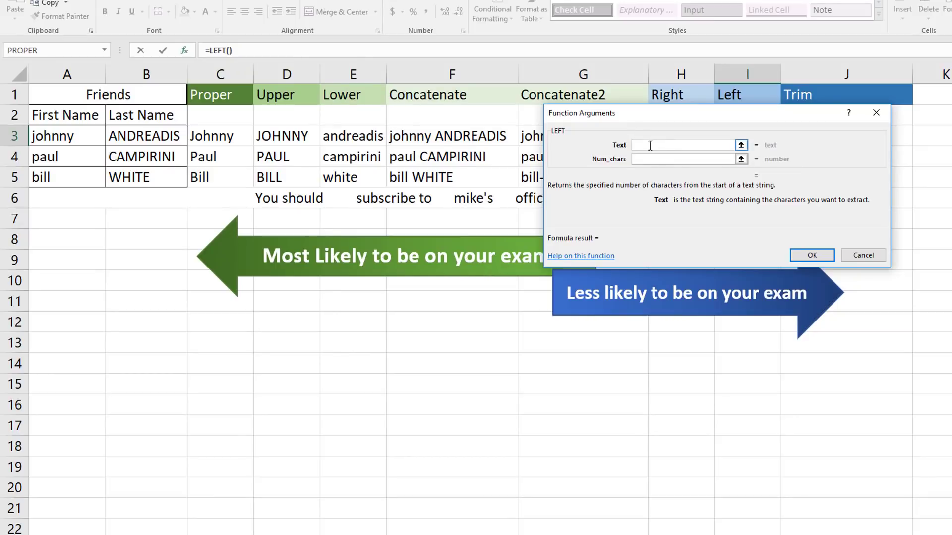
Set the LEFT function's Text to A3 and Num_chars to 2, and fill the formula from I3 down to I5.
left_click(47, 139)
left_click(637, 159)
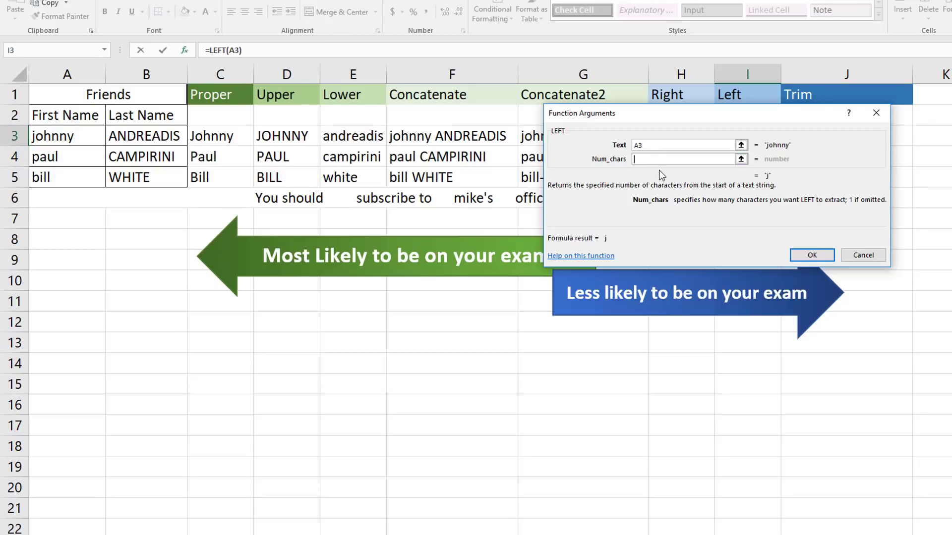
type("2")
left_click(799, 256)
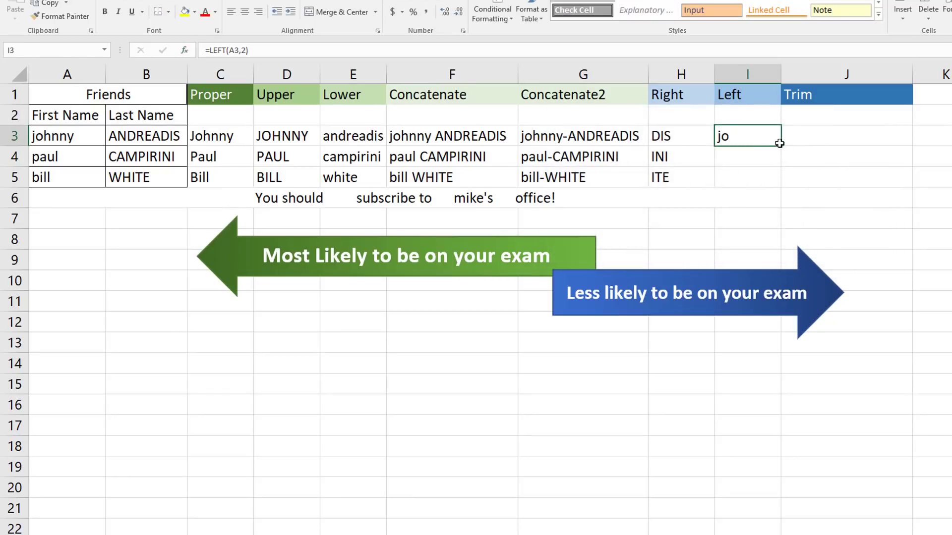
left_click_drag(780, 146, 784, 185)
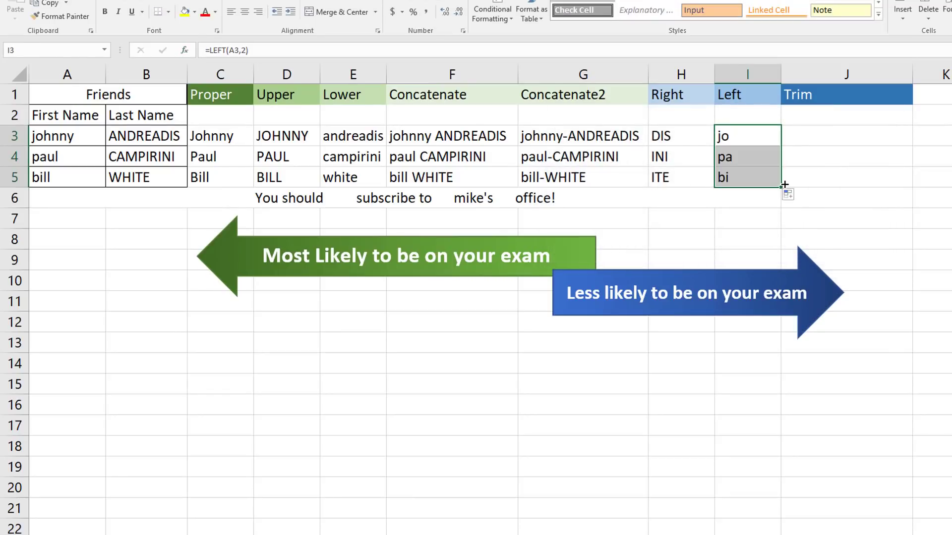
Enter =TRIM(A6) in cell J3 to remove the extra spaces from the sentence in merged row 6.
left_click(802, 135)
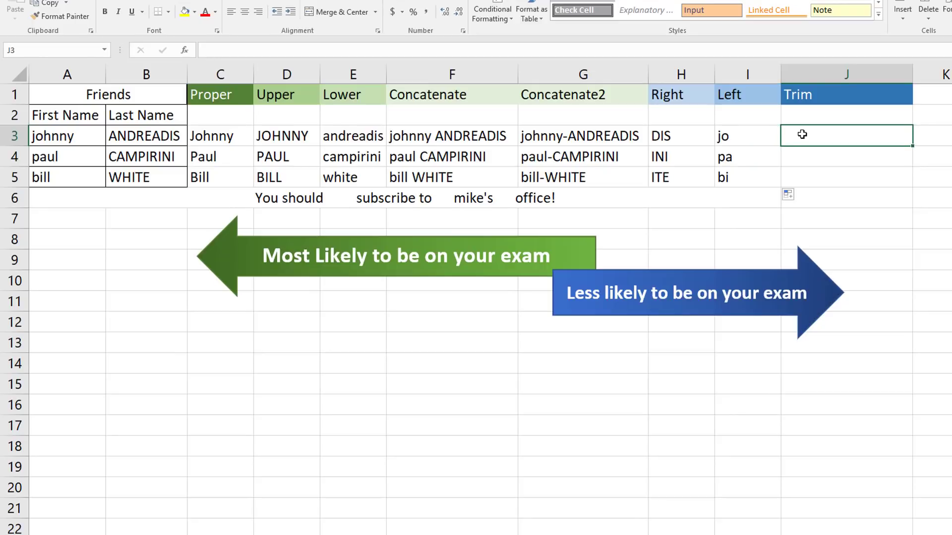
type("=")
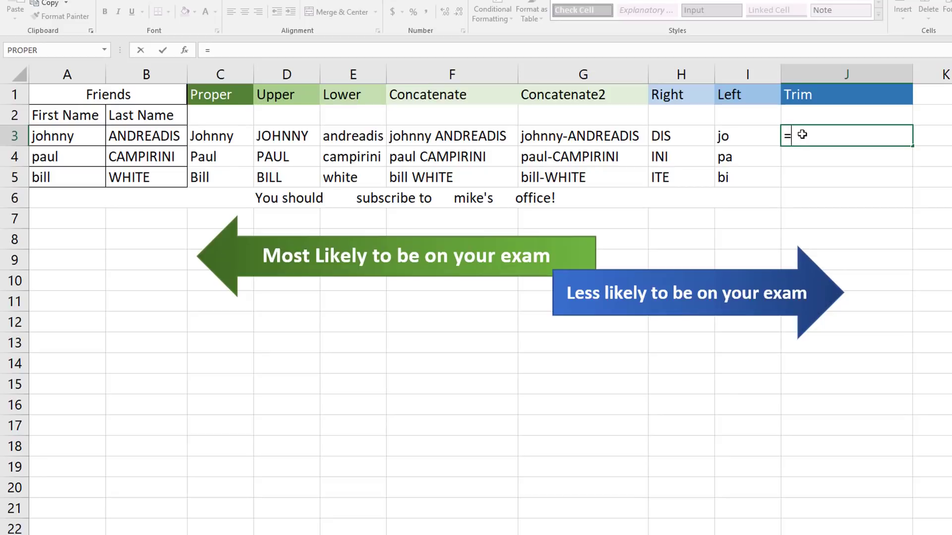
type("tr")
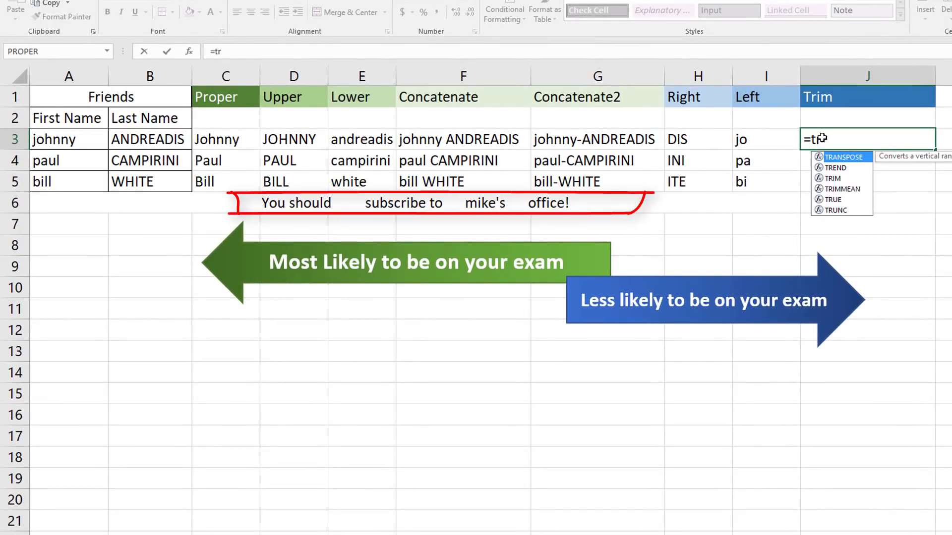
type("im(")
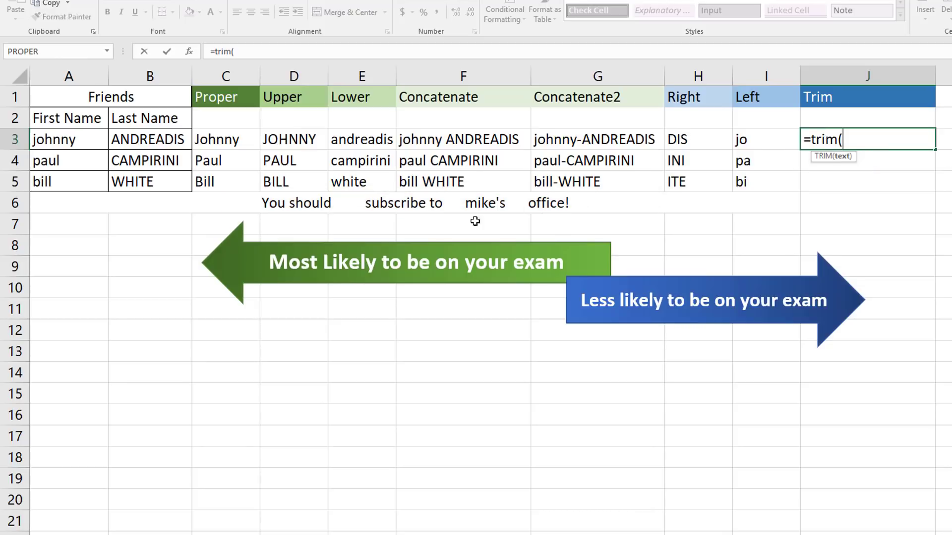
left_click(336, 200)
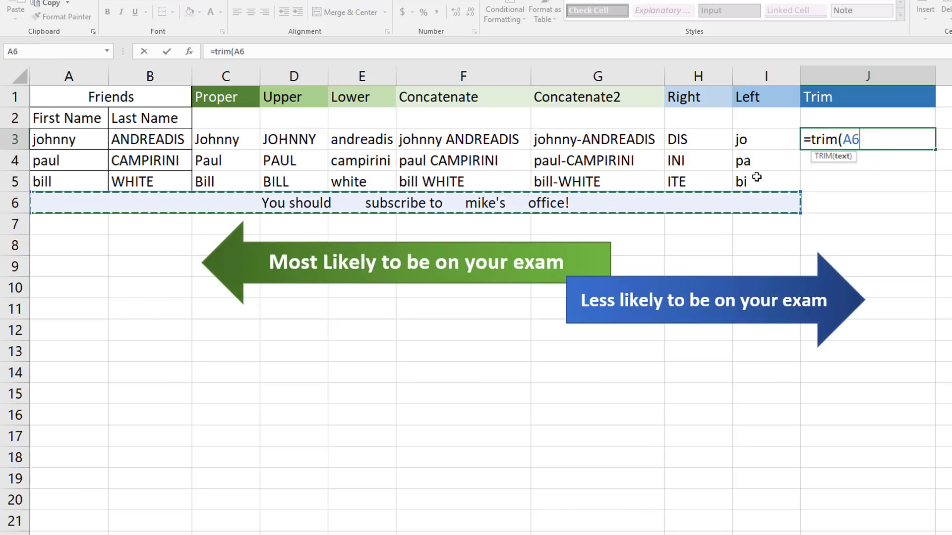
type(")")
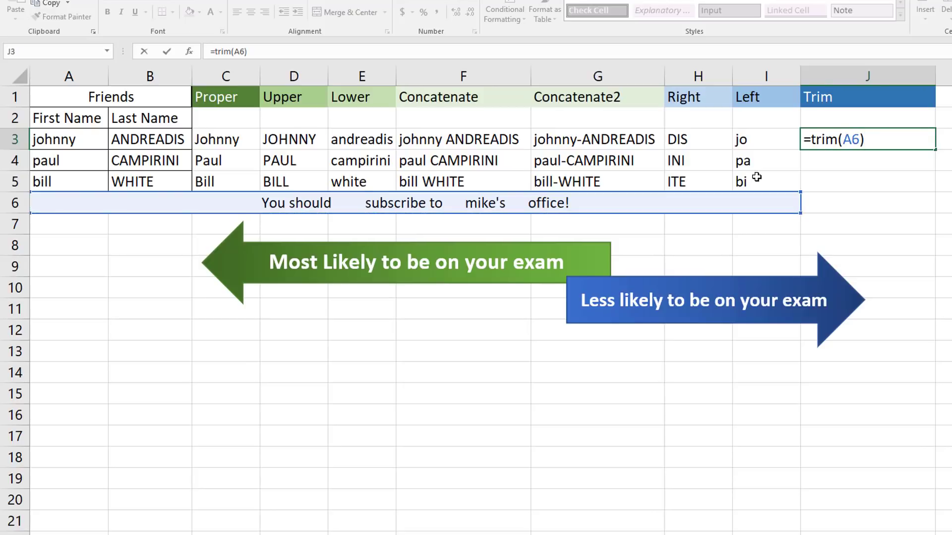
key("Return")
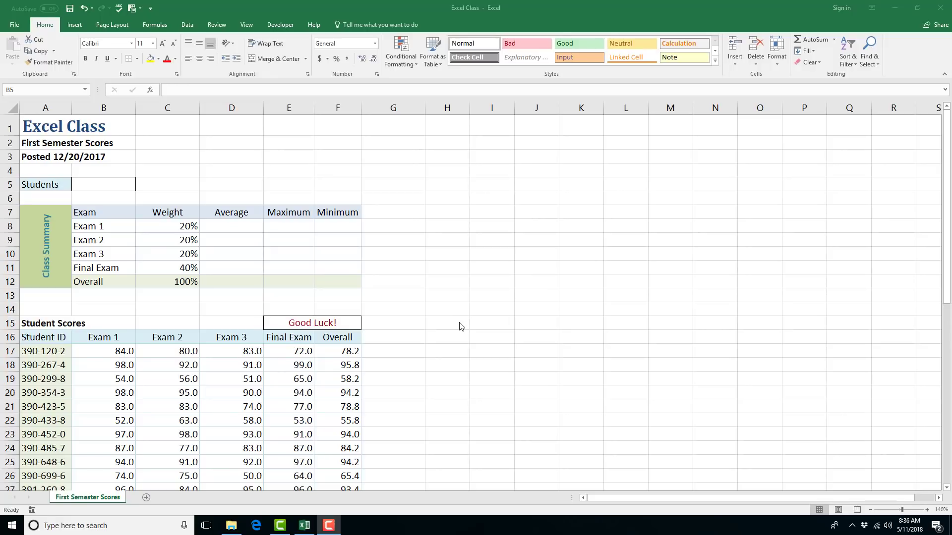
In the Excel Class workbook, enter =COUNT(B17:B52) in cell B5 to count the students from the Exam 1 scores.
left_click(97, 186)
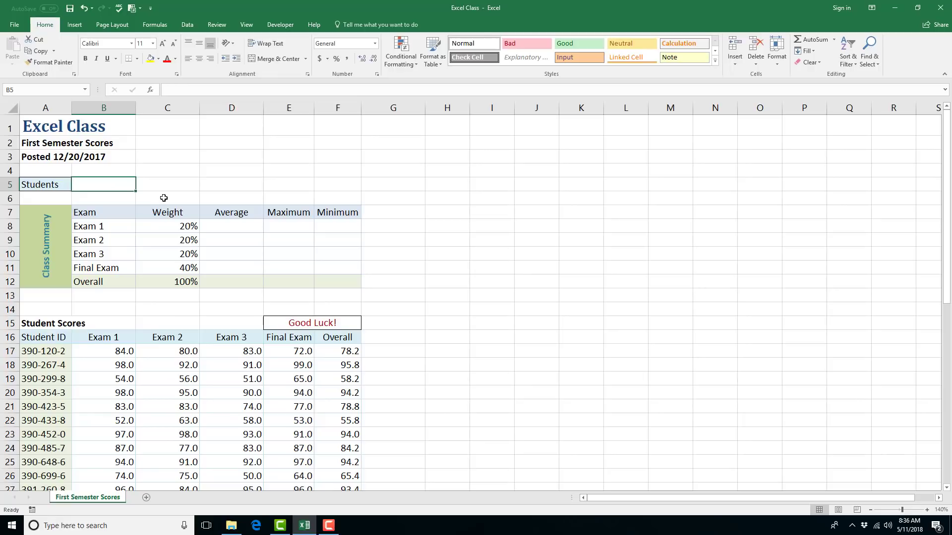
type("=c")
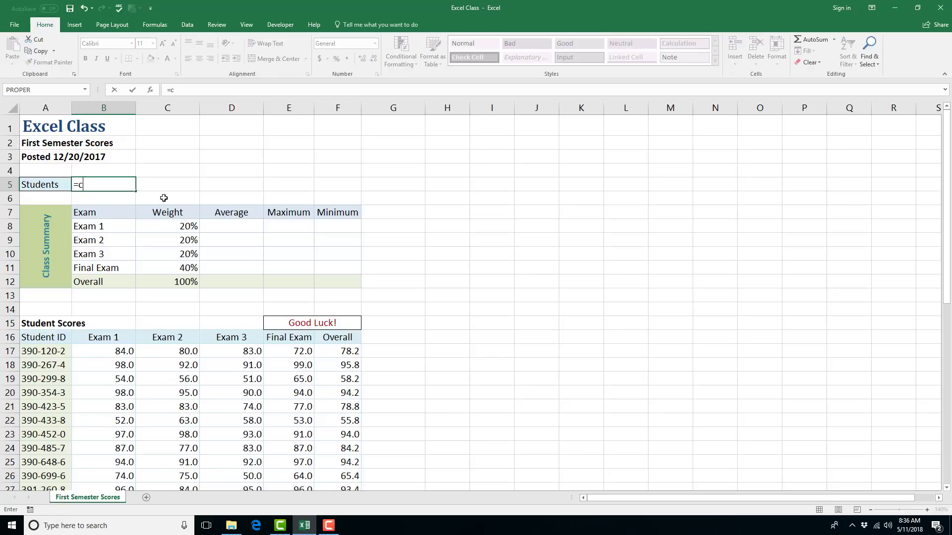
type("ount")
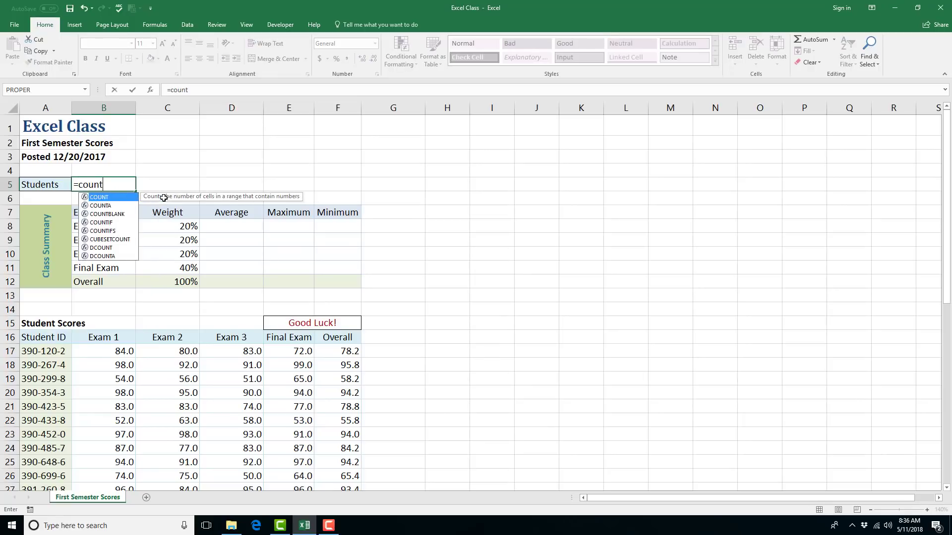
type("(")
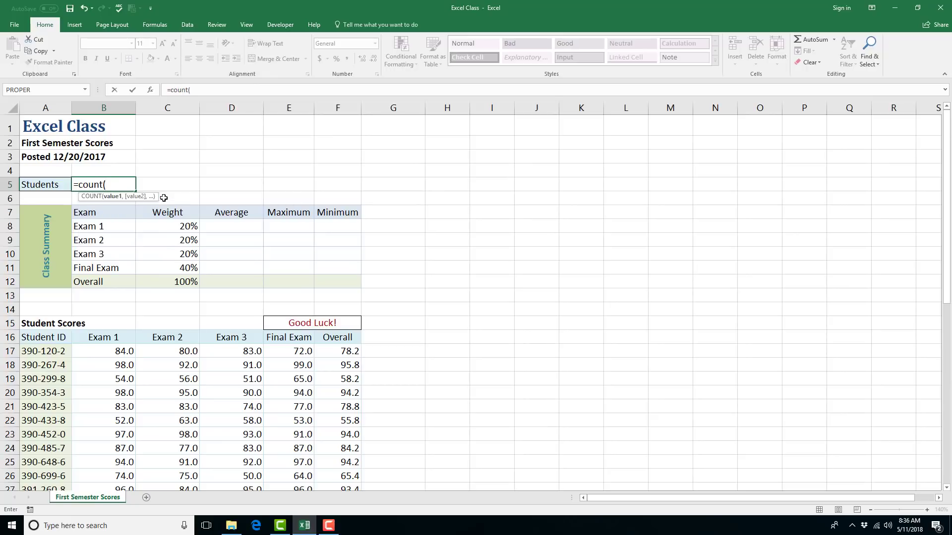
left_click_drag(114, 352, 103, 469)
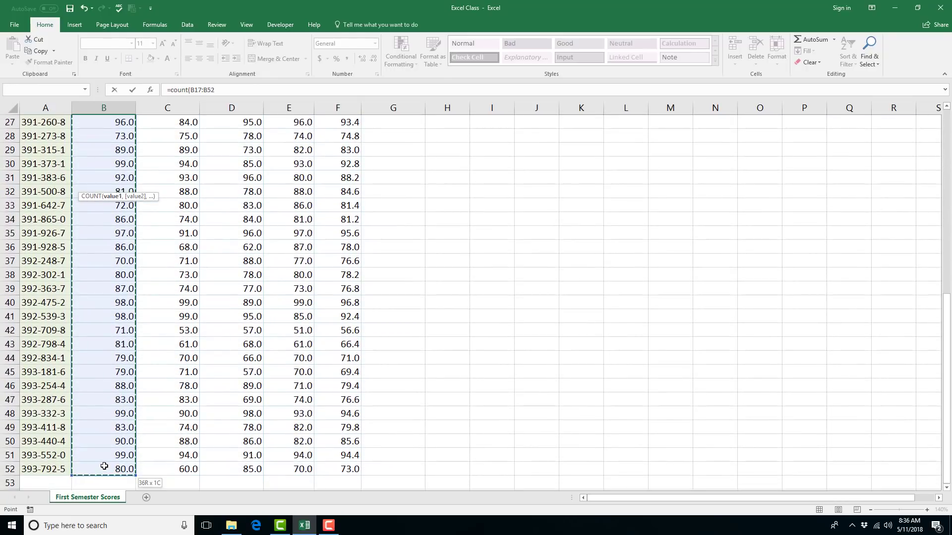
left_click(230, 89)
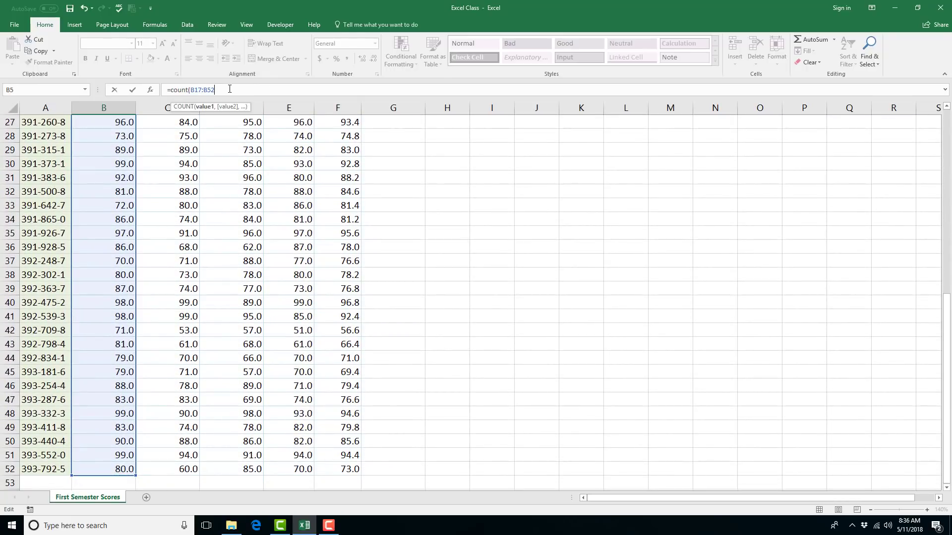
type(")")
key("Return")
scroll(151, 203, "up", 1)
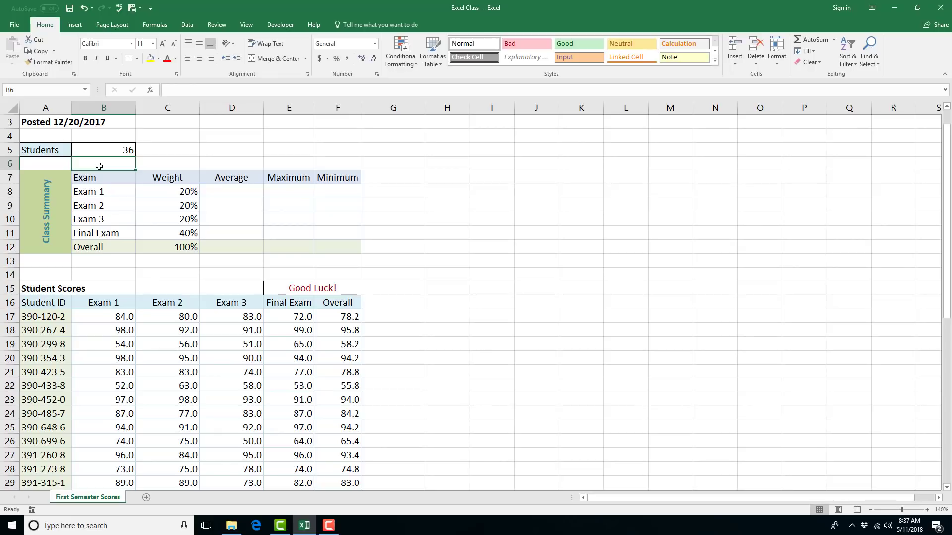
Enter an AVERAGE formula for the Exam 1 scores B17:B52 in cell D8 of the class summary.
left_click(234, 191)
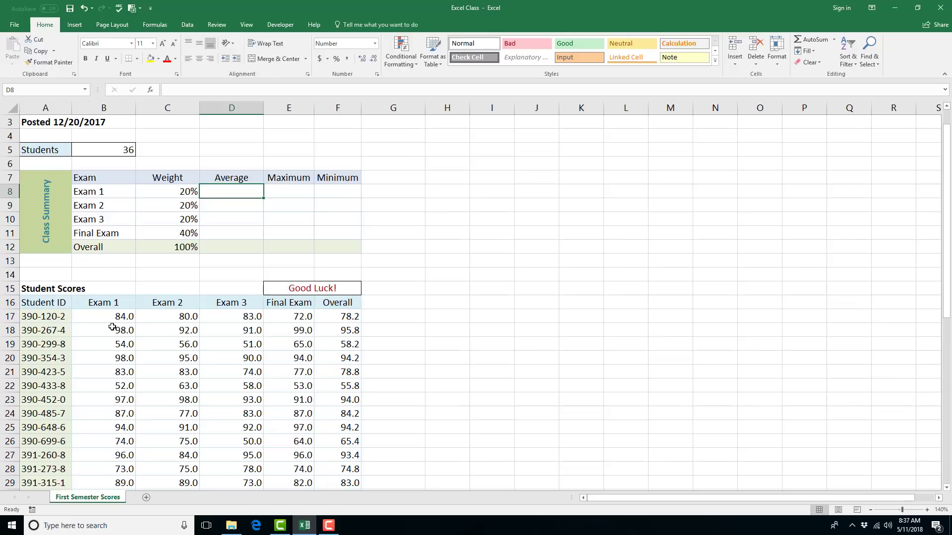
type("=average")
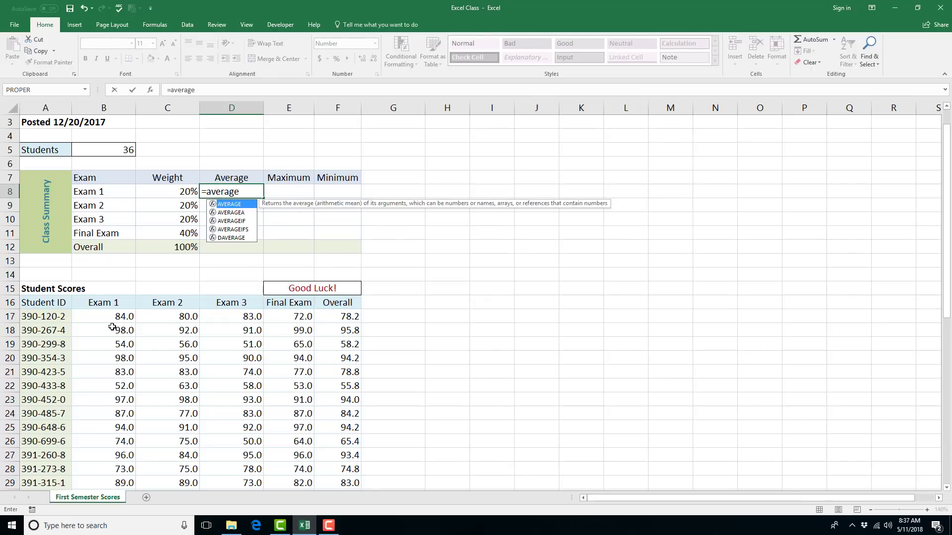
type("(")
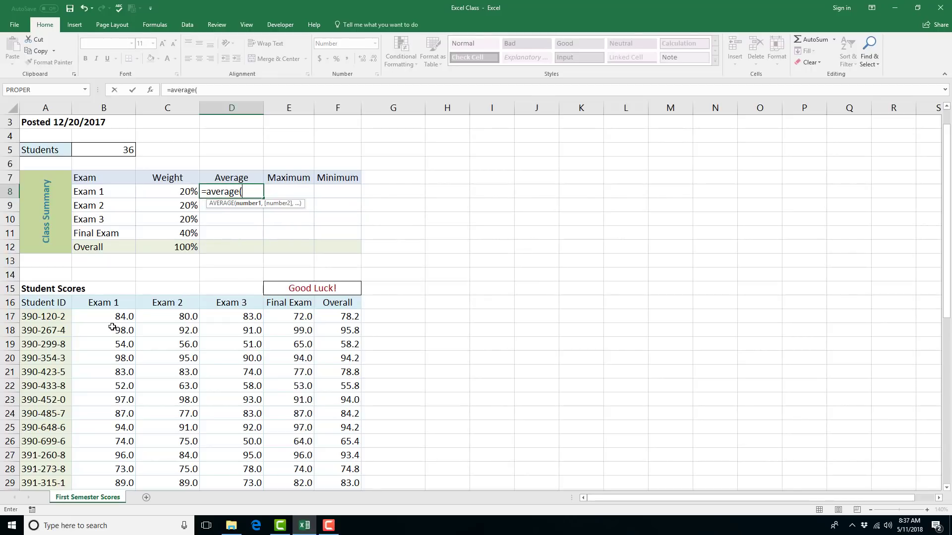
left_click_drag(112, 318, 106, 432)
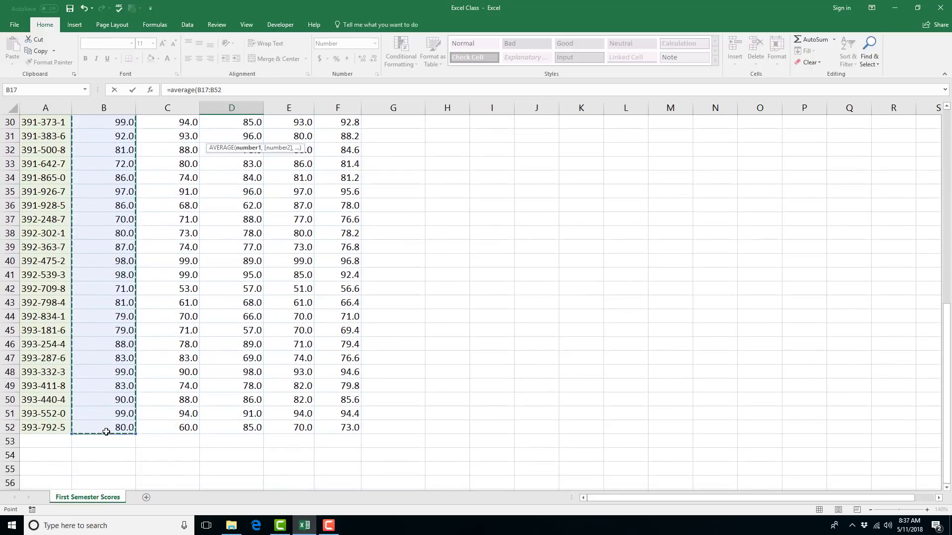
left_click(232, 91)
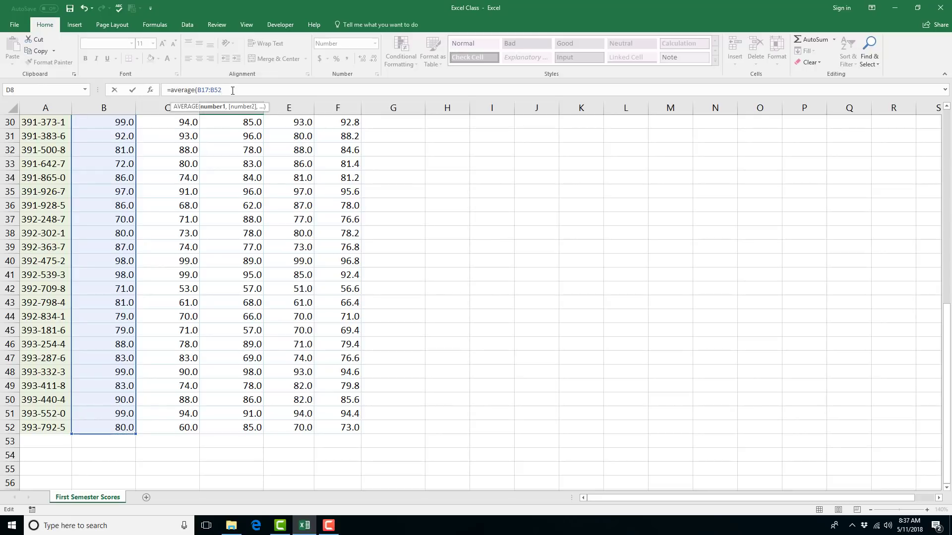
key("Return")
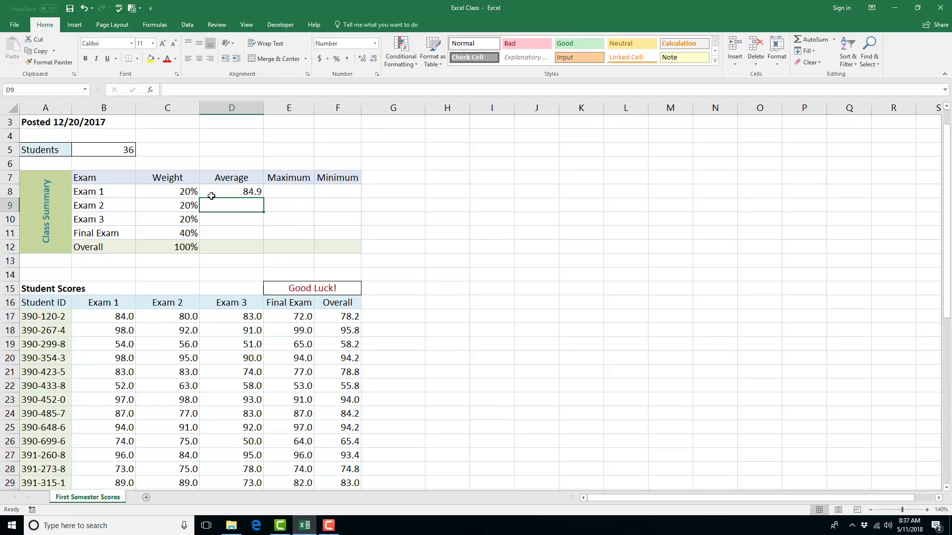
Enter =MAX(B17:B52) in cell E8 to find the highest Exam 1 score.
left_click(278, 193)
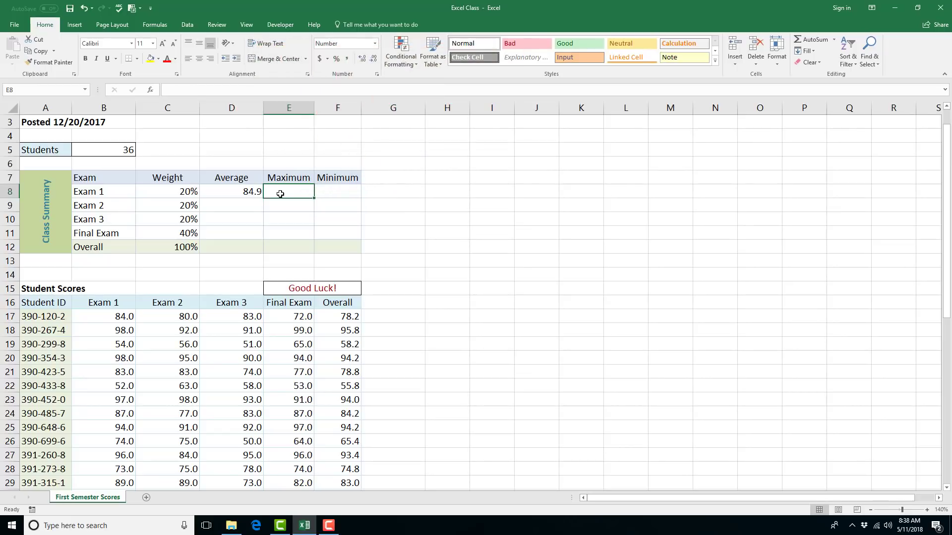
type("=")
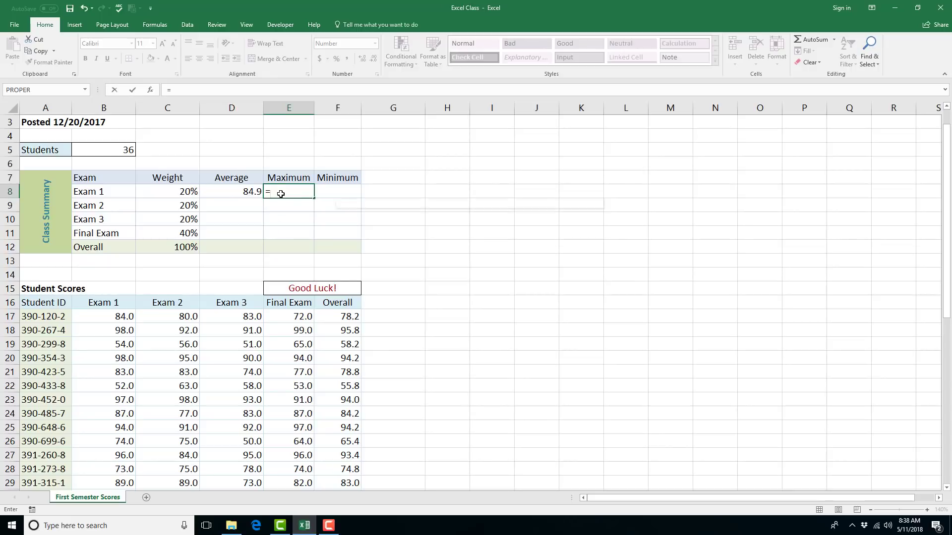
type("Max(")
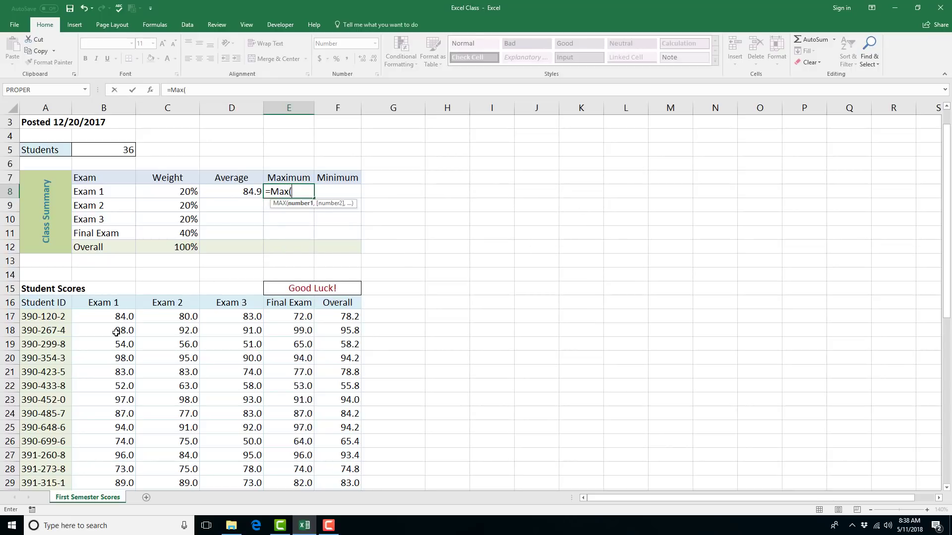
left_click_drag(112, 317, 102, 427)
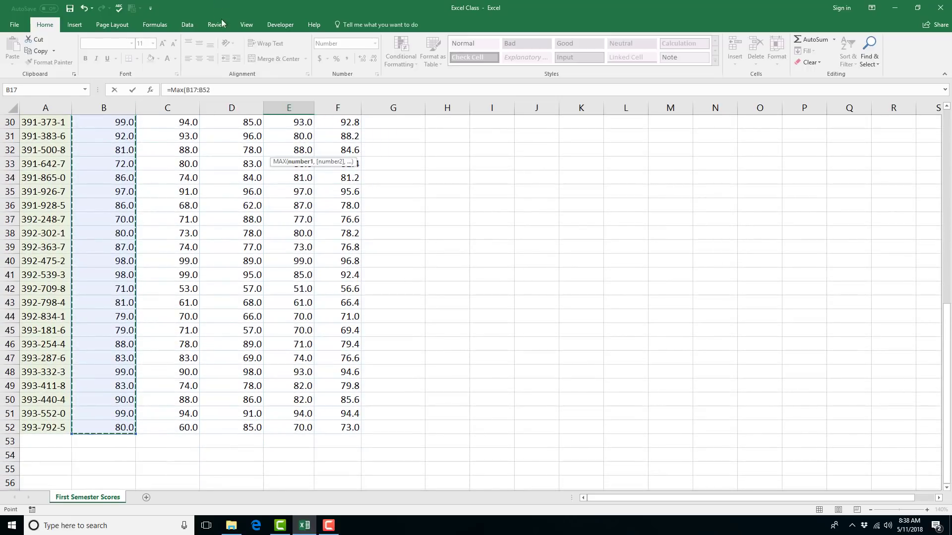
left_click(225, 90)
type(")")
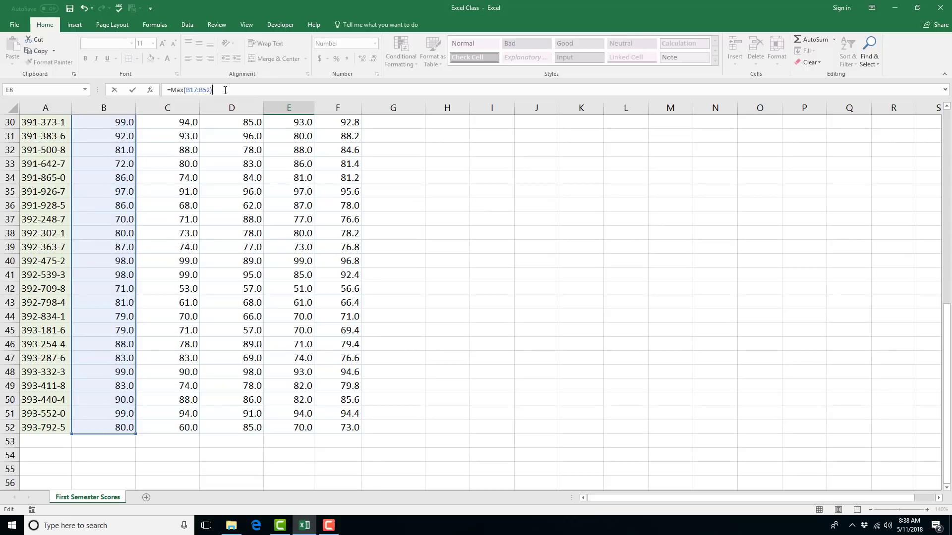
key("Return")
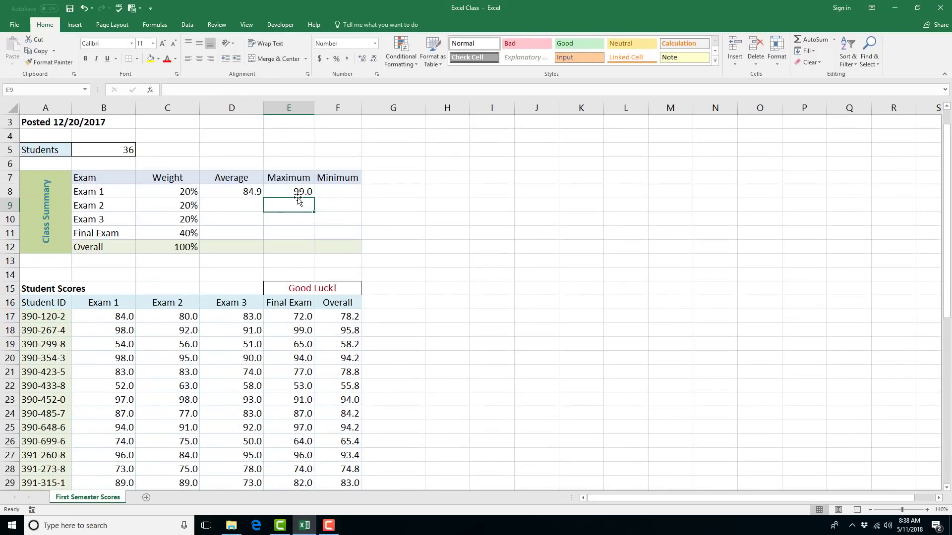
Enter =MIN(B17:B52) in cell F8 of the class summary to find the lowest Exam 1 score.
left_click(325, 194)
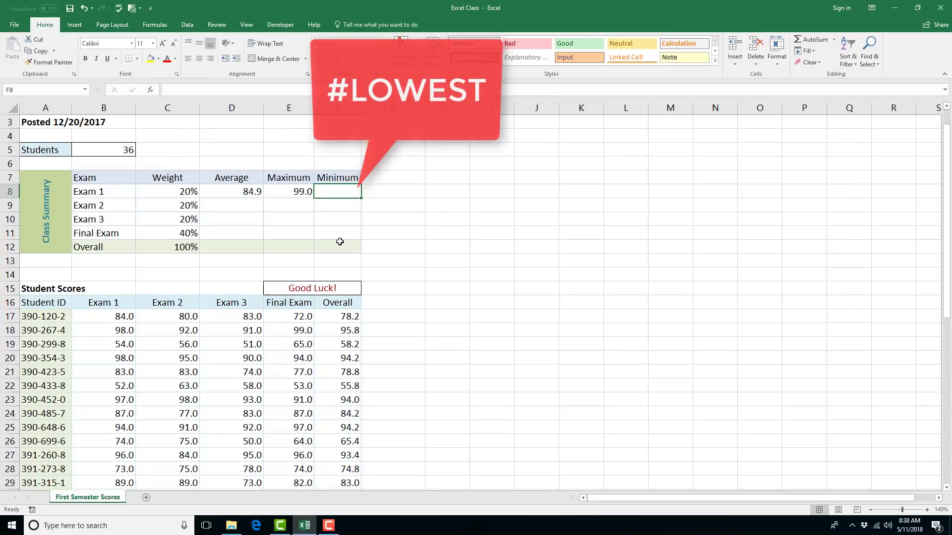
type("=")
type("Min(")
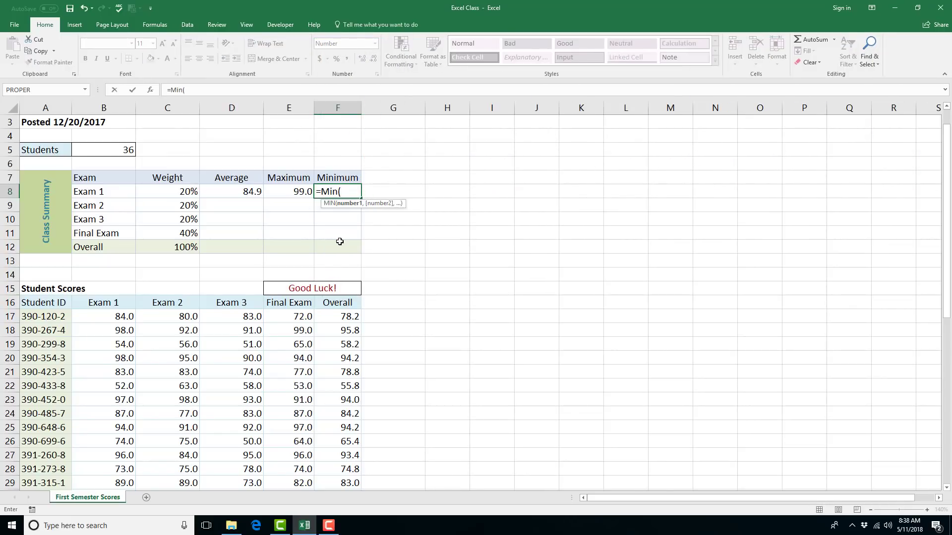
left_click_drag(106, 316, 94, 474)
left_click(254, 87)
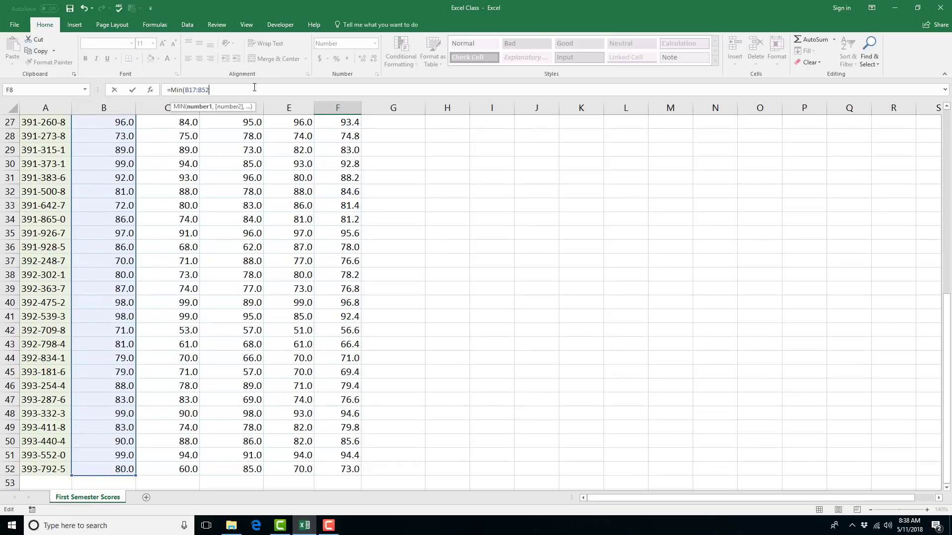
type(")")
key("Return")
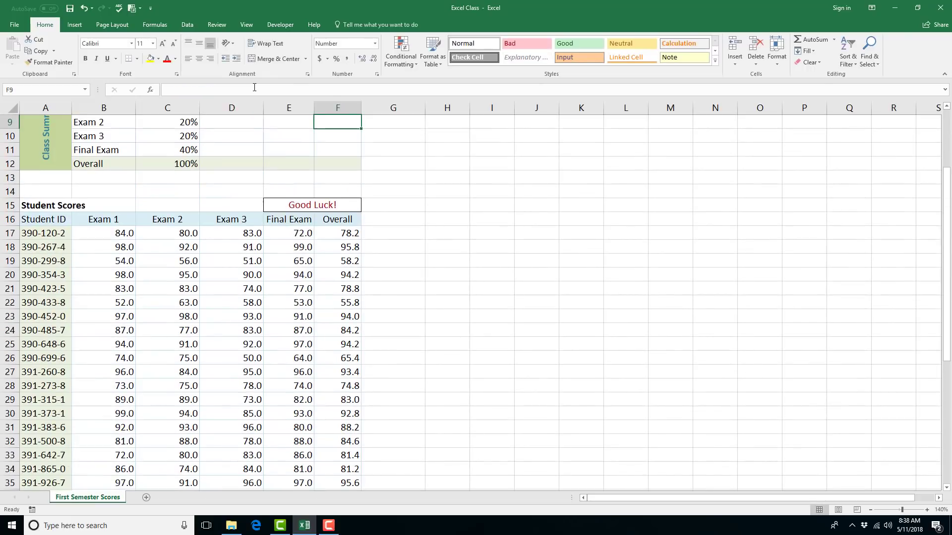
scroll(275, 181, "up", 2)
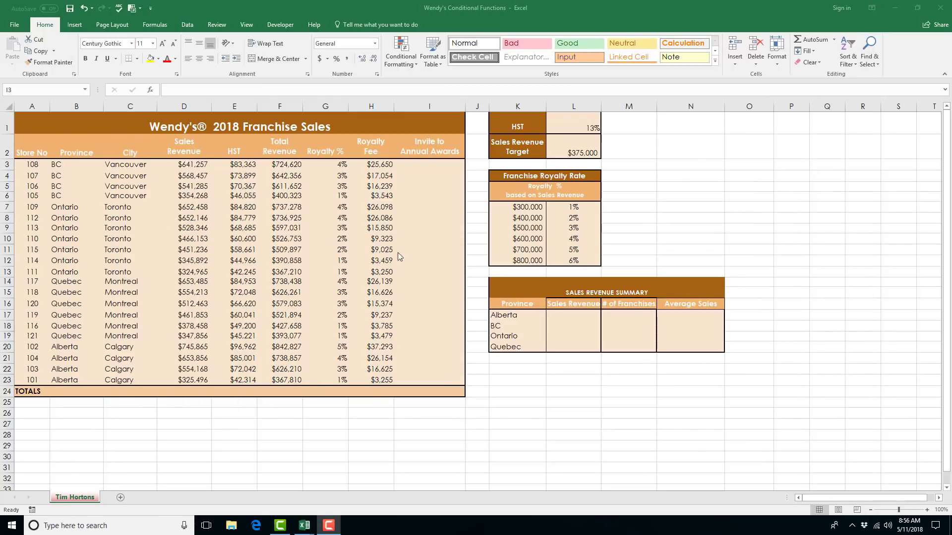
In the Wendy's Conditional Functions workbook, enter =IF(D3>L2,"Yes","No") in cell I3 to test sales revenue against the target.
left_click(422, 167)
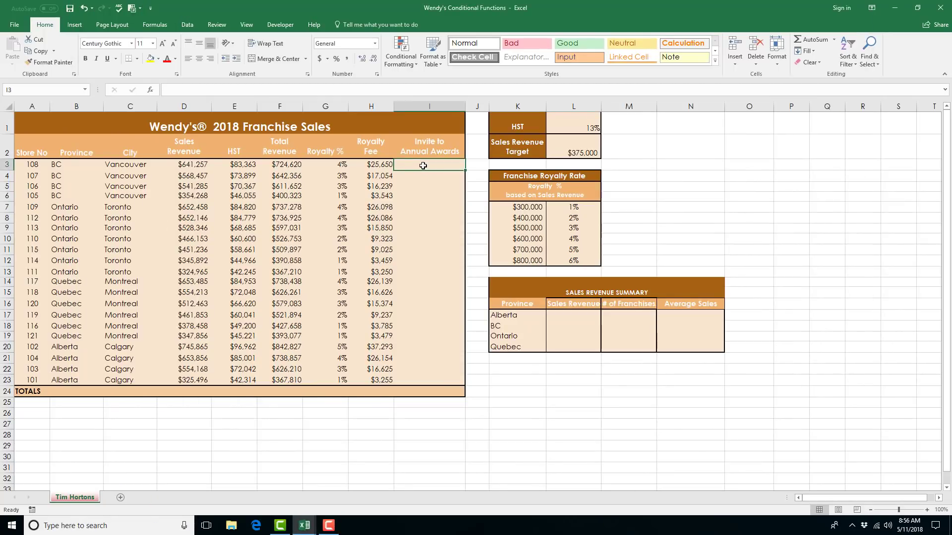
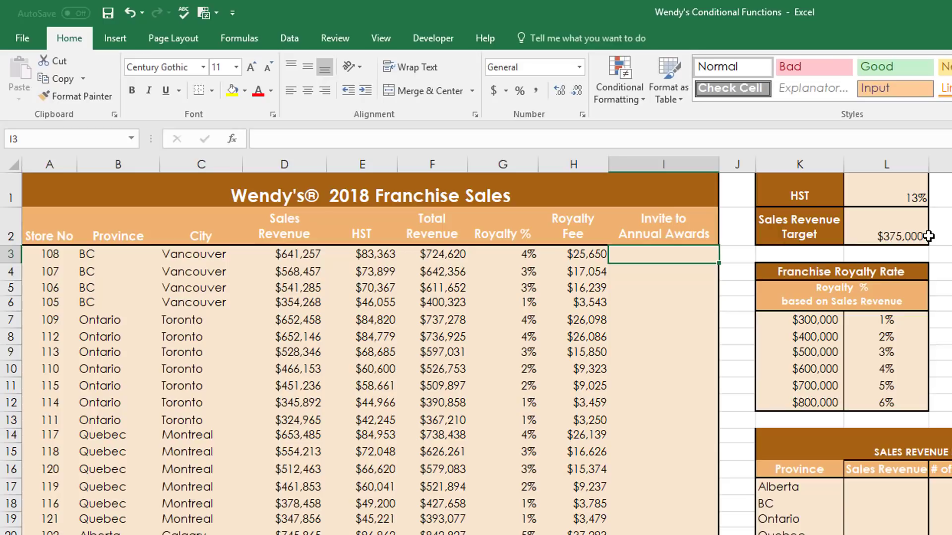
type("=i")
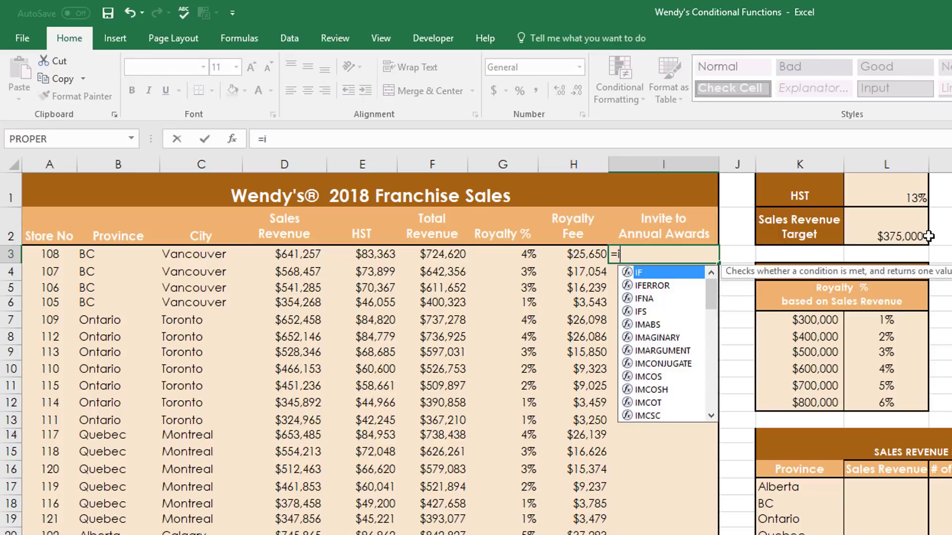
type("f(")
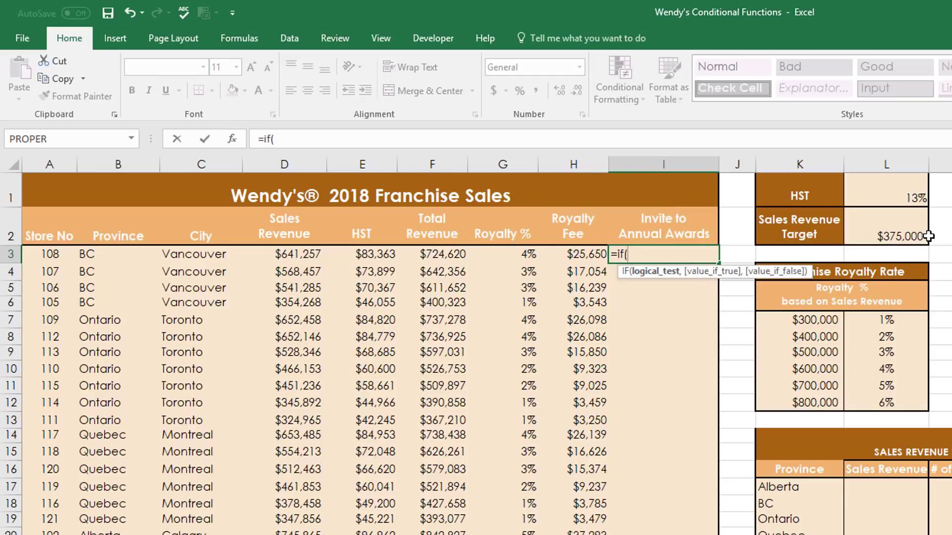
left_click(233, 139)
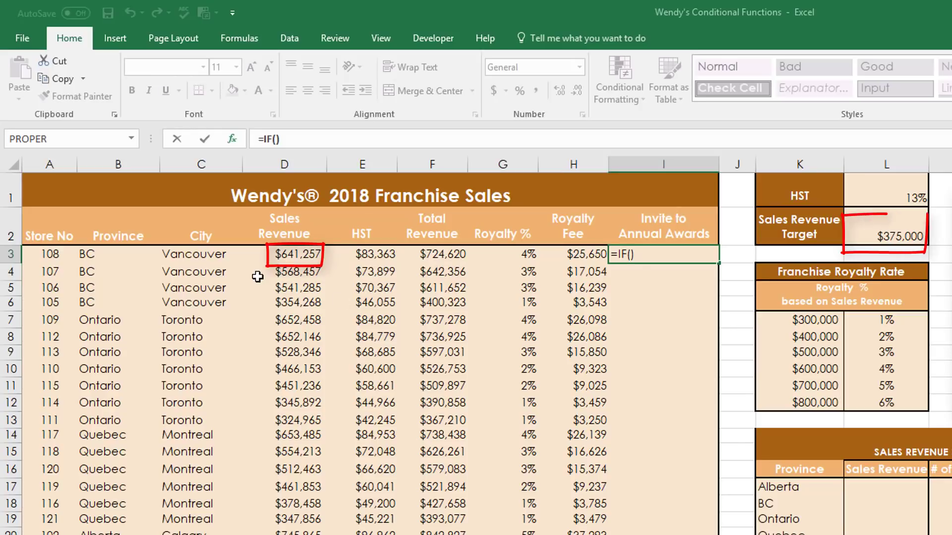
left_click(289, 254)
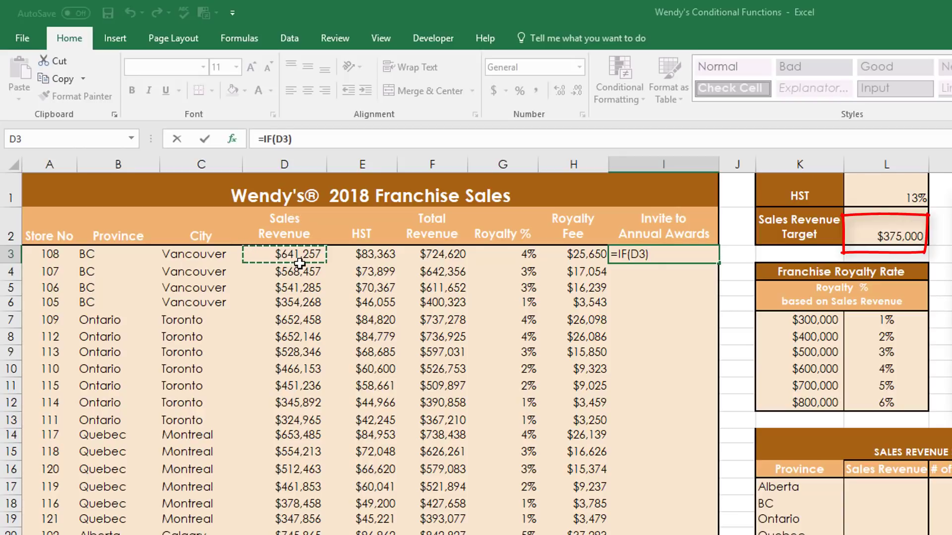
type(">")
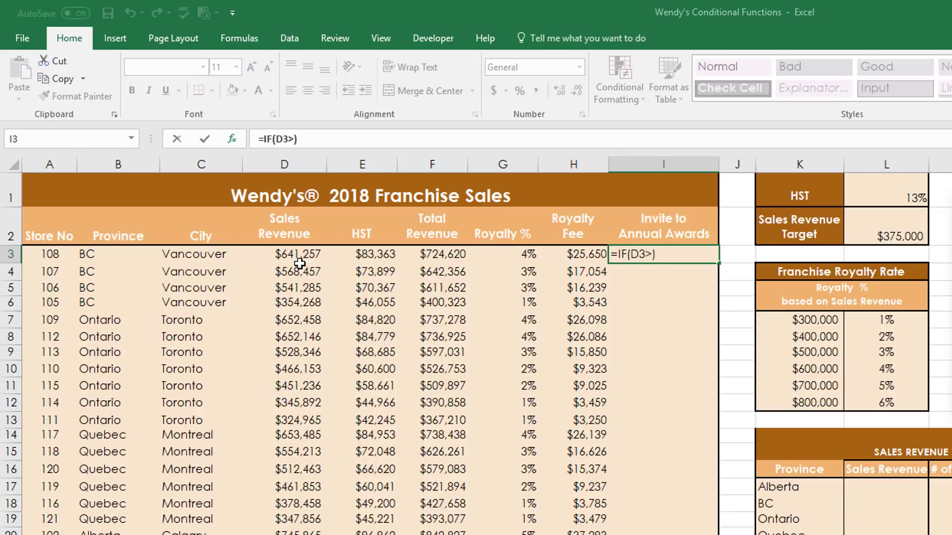
left_click(892, 235)
type(",\"Yes\"")
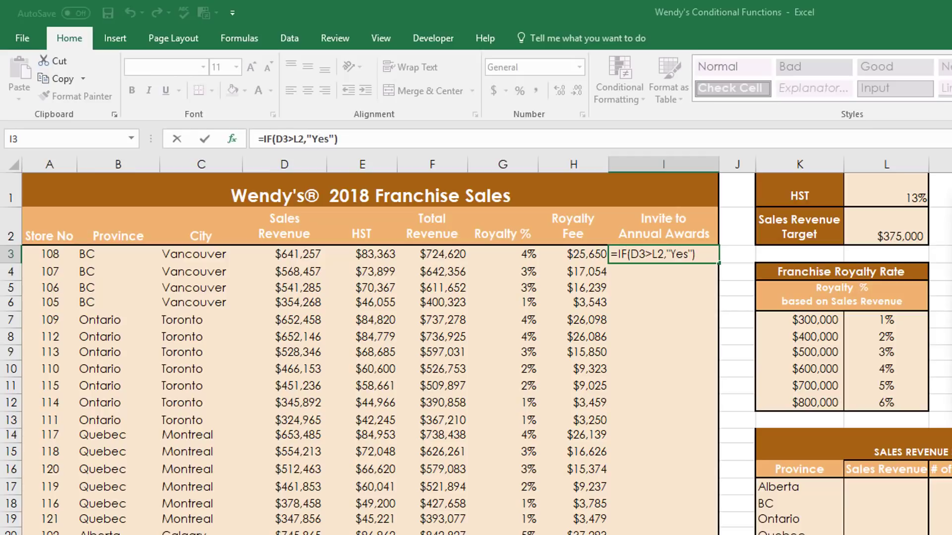
type(",\"No\"")
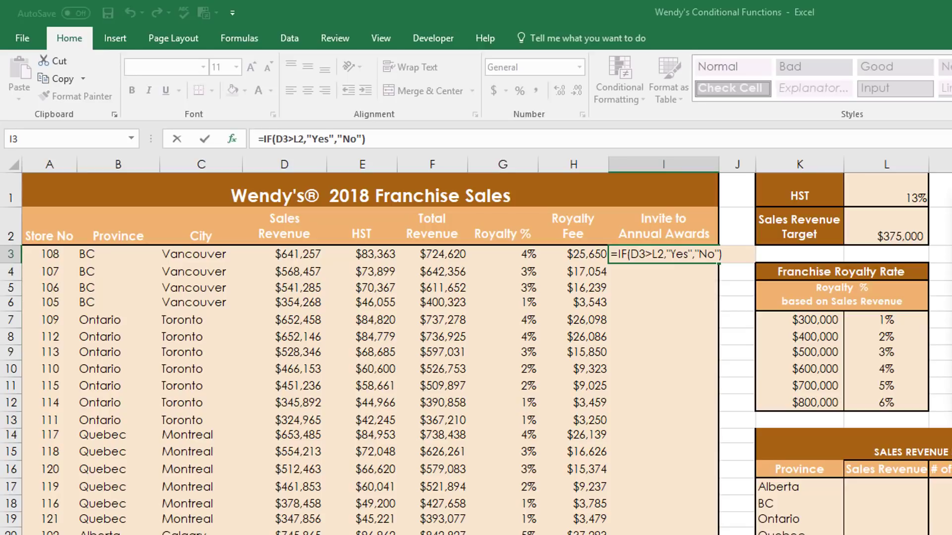
key("ctrl+Return")
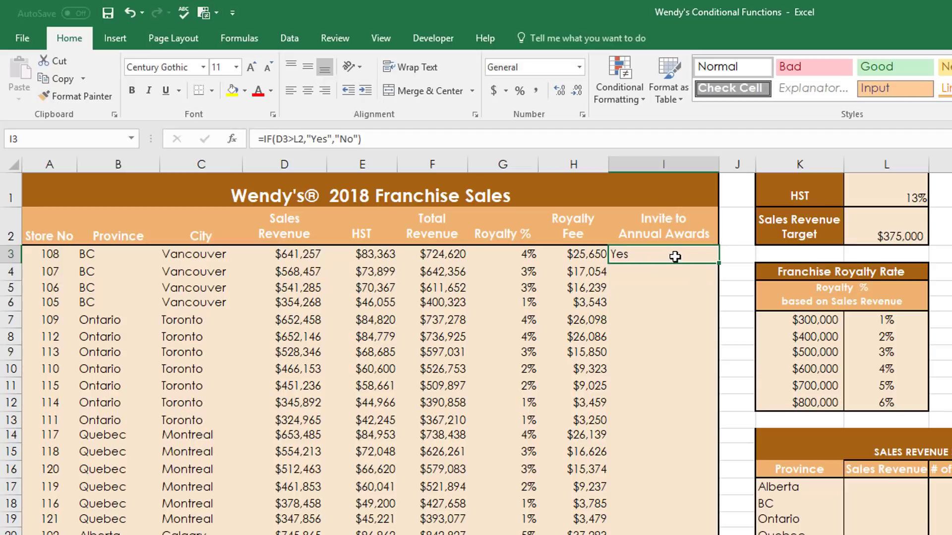
Change the IF function's value_if_false argument in cell I3 to an empty string ("").
left_click(356, 140)
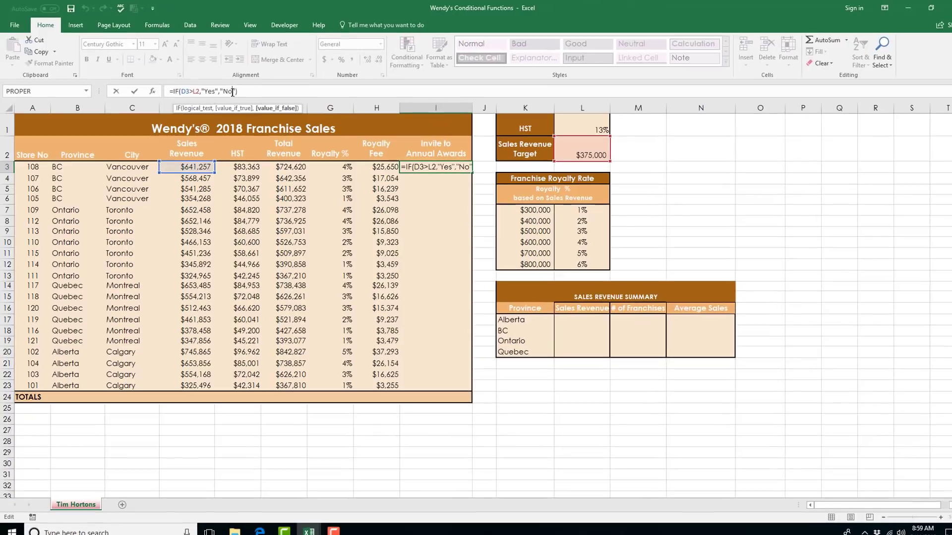
left_click(152, 91)
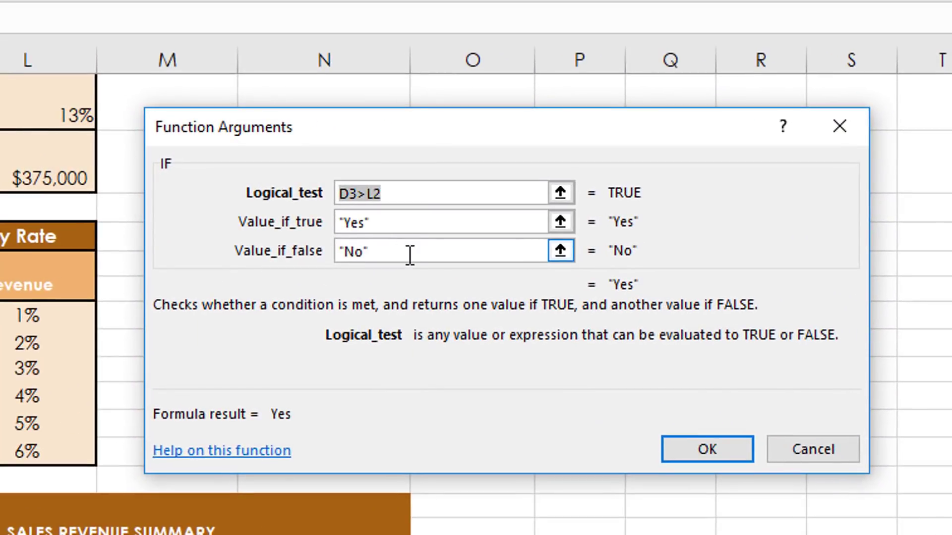
left_click(551, 223)
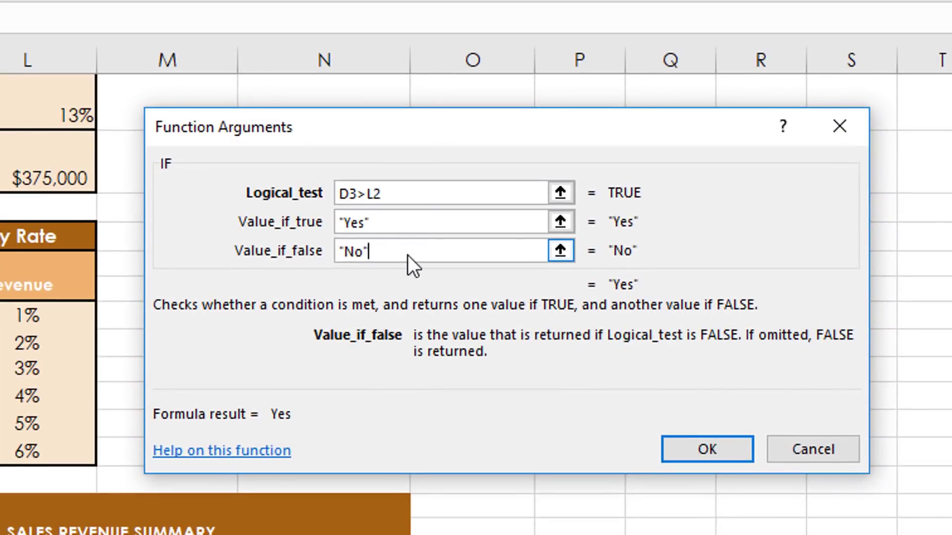
key("BackSpace")
key("BackSpace")
key("BackSpace")
key("BackSpace")
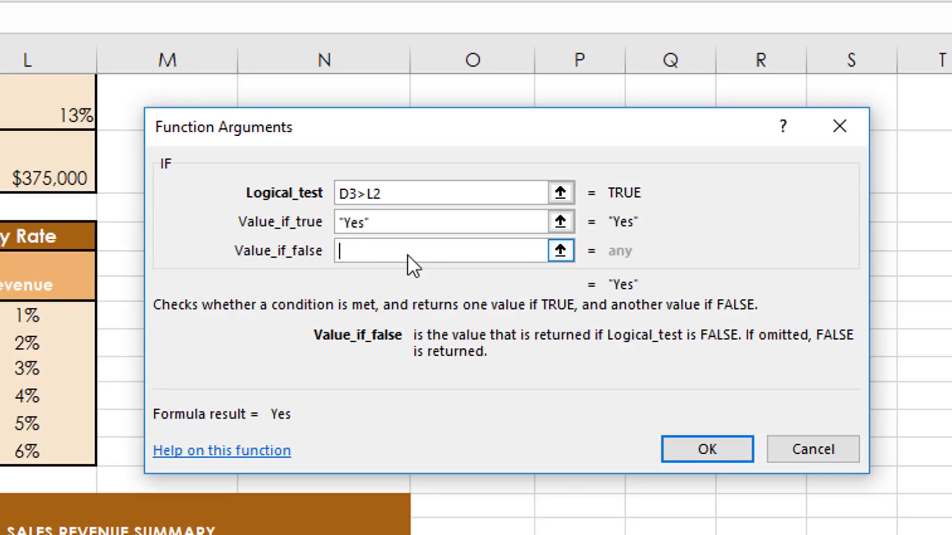
type("\"\"")
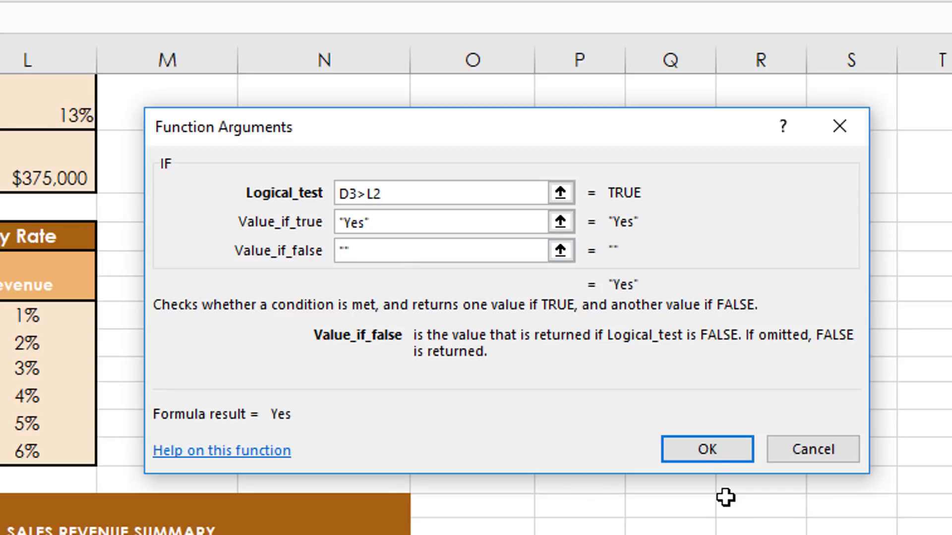
left_click(707, 450)
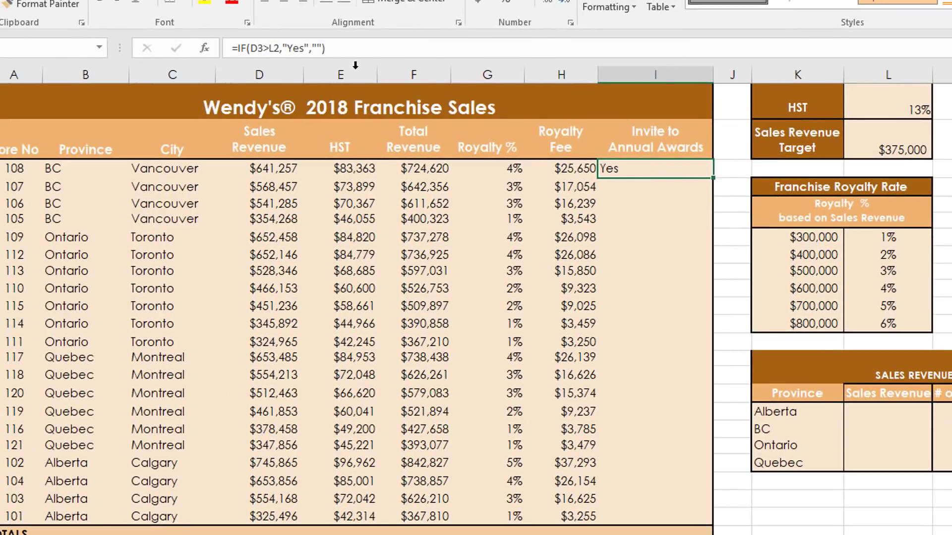
Make the sales revenue target reference in the I3 formula absolute as $L$2.
left_click(282, 48)
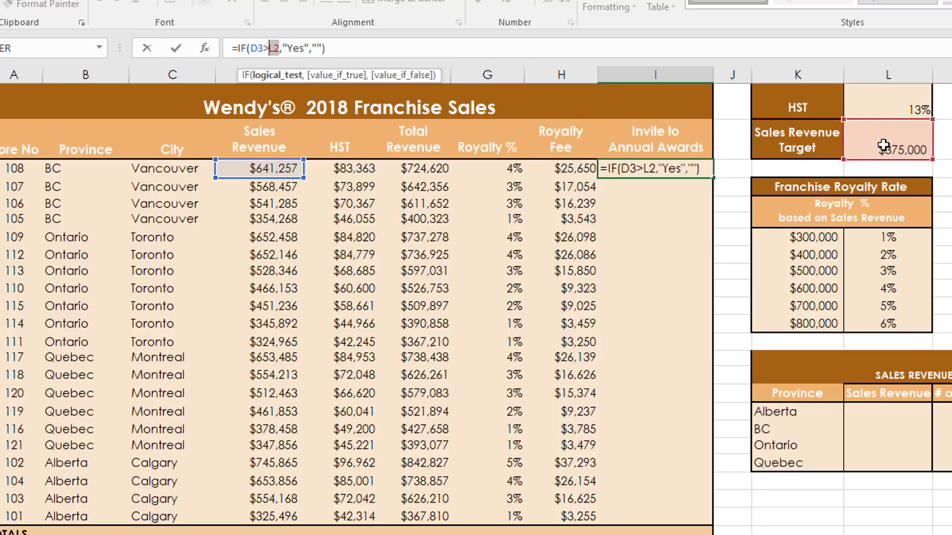
key("F4")
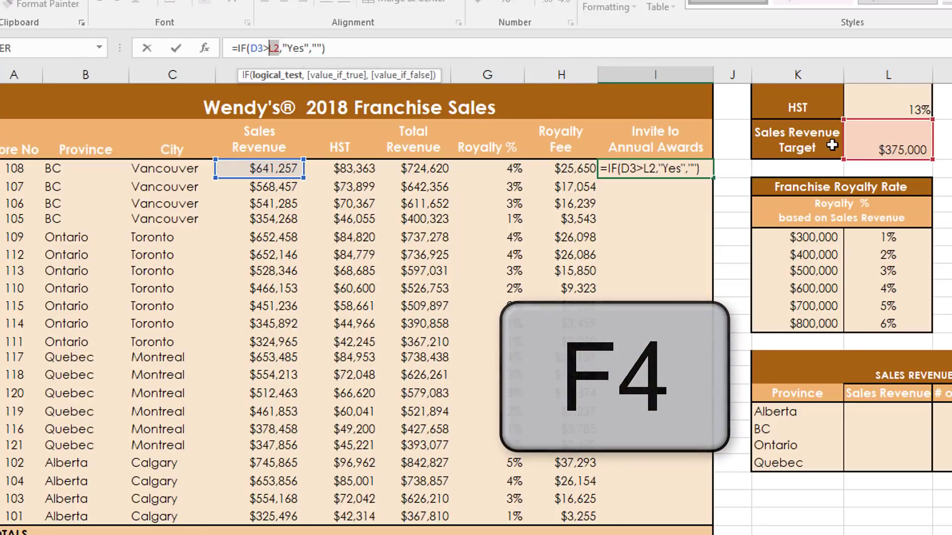
key("Return")
Fill the IF formula from cell I3 down the Invite to Annual Awards column through row 23.
left_click(688, 171)
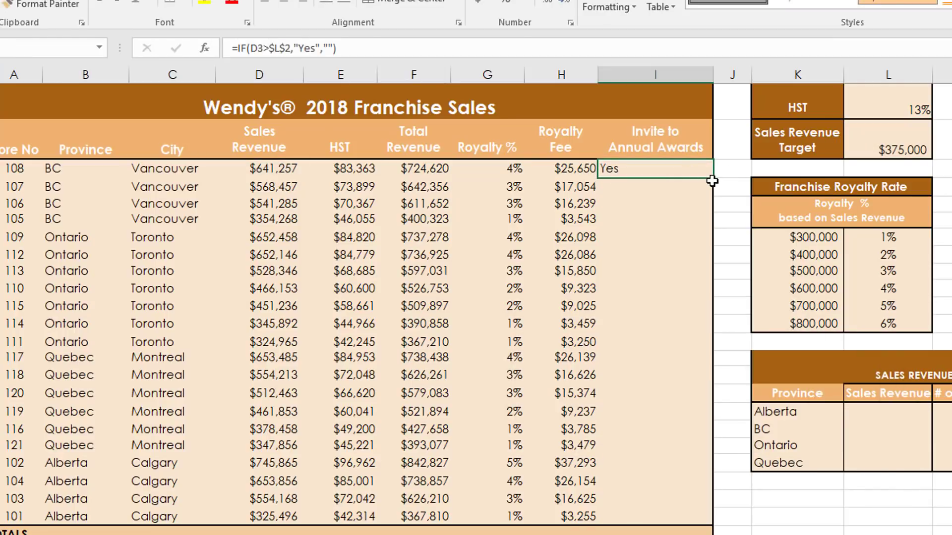
left_click_drag(712, 177, 709, 526)
left_click(635, 218)
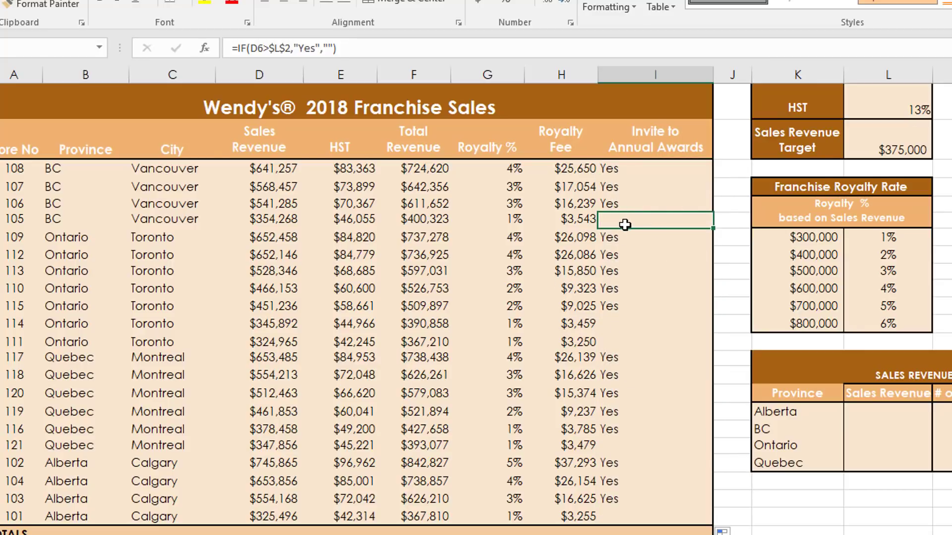
Begin a SUMIF function in cell L17 for Alberta's sales revenue, using the Province cells B3:B23 as its range.
left_click(887, 412)
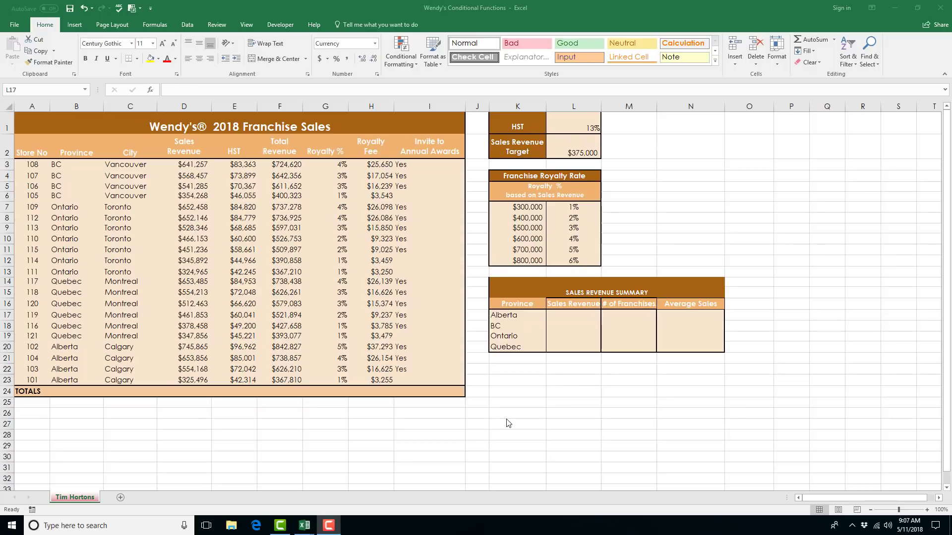
left_click(567, 317)
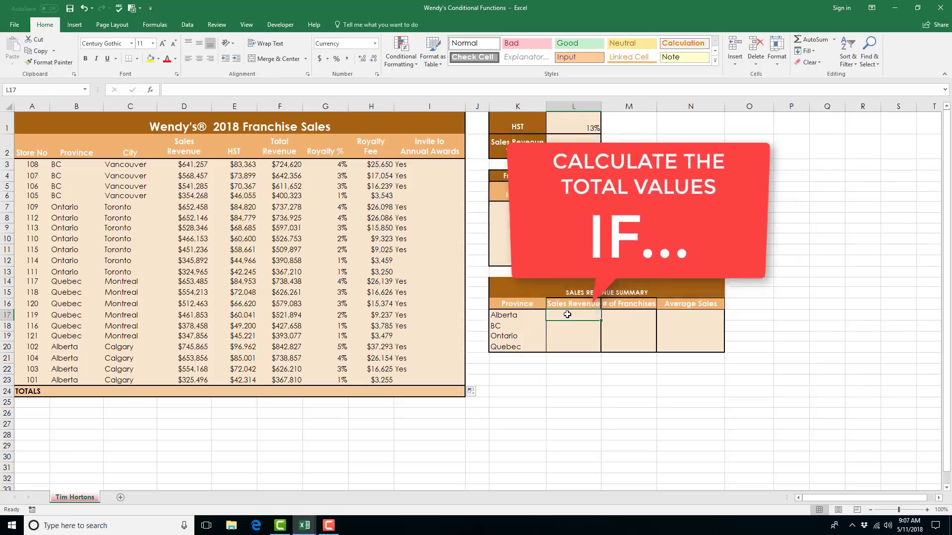
type("=")
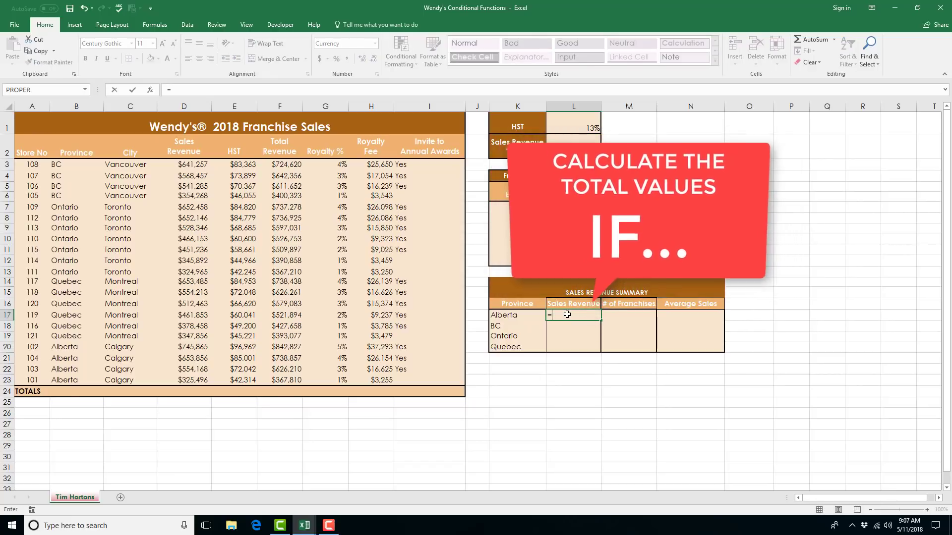
type("Sum")
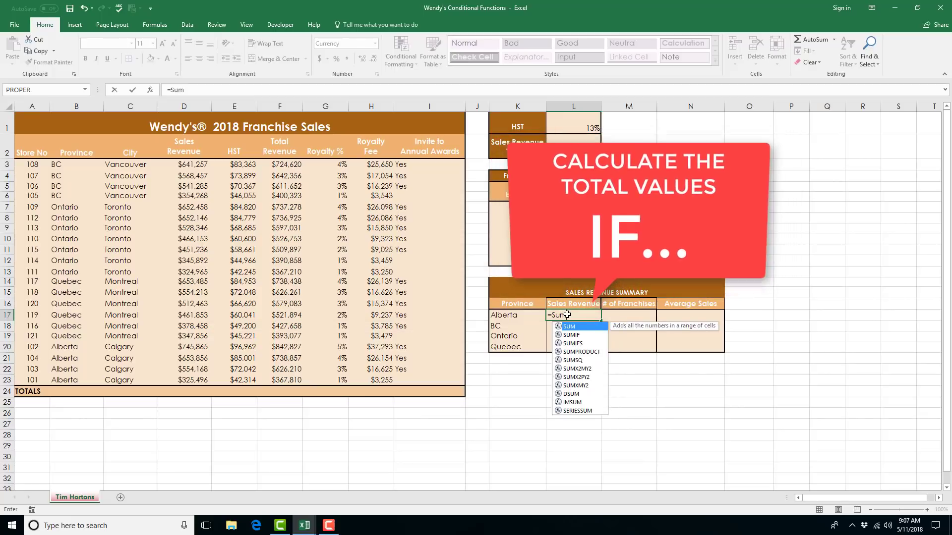
type("I")
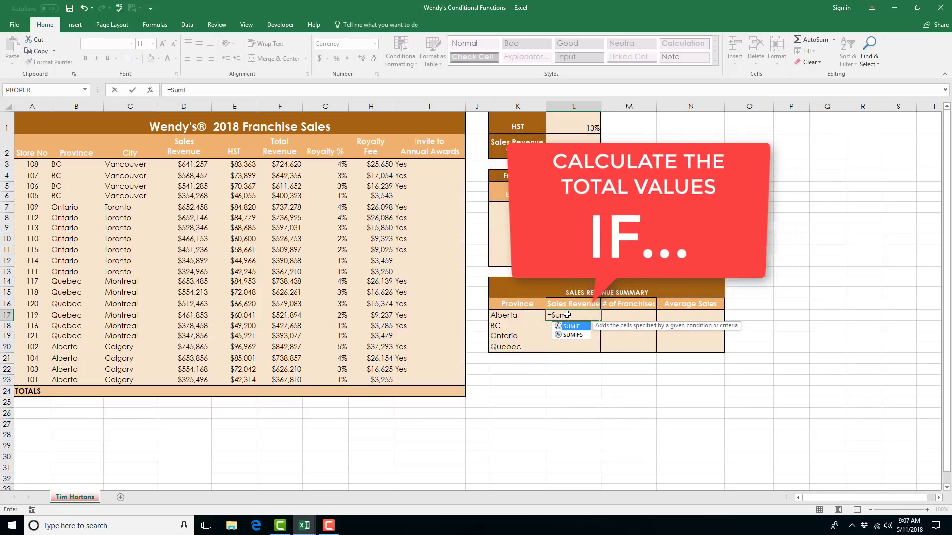
type("f(")
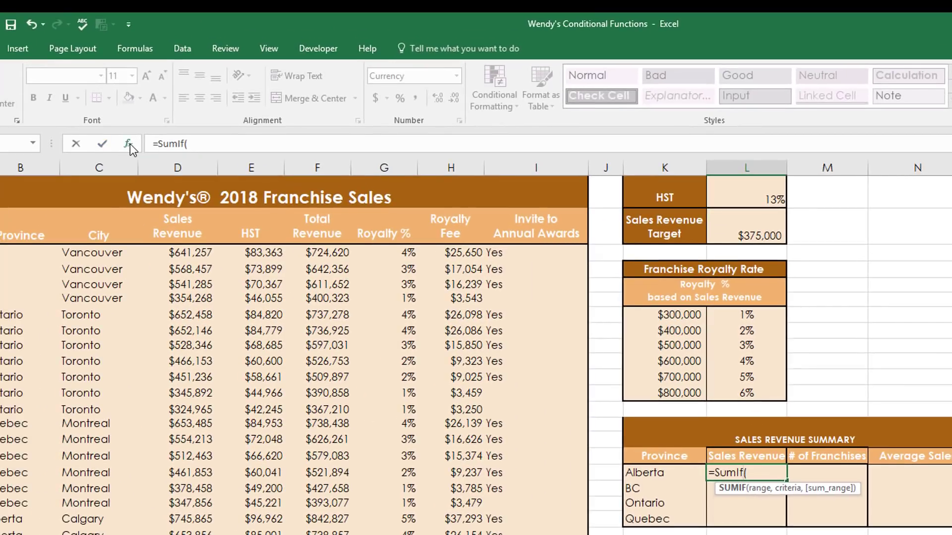
left_click(128, 144)
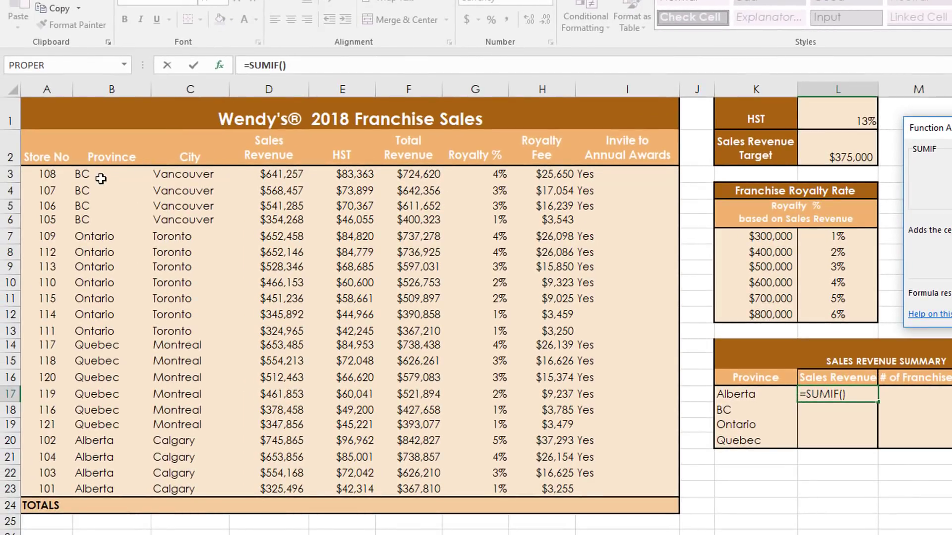
left_click_drag(97, 175, 98, 490)
Complete the SUMIF in cell L17 with the criteria "Alberta" and the sum range D3:D23.
left_click(600, 203)
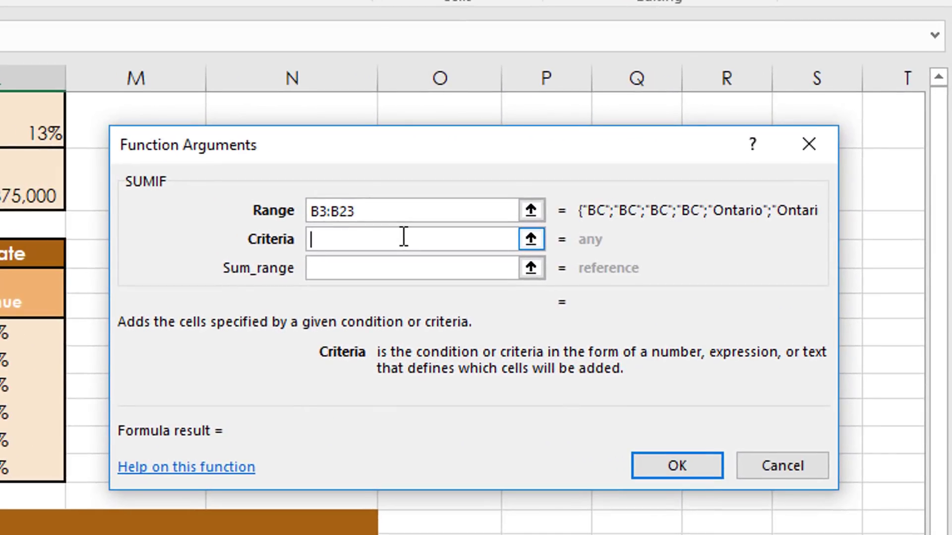
type("\"Alberta\"")
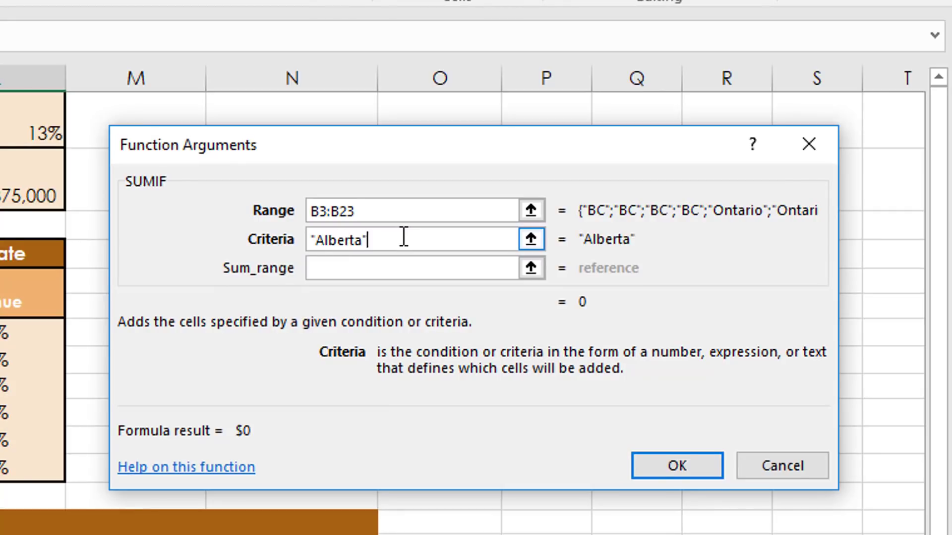
key("Tab")
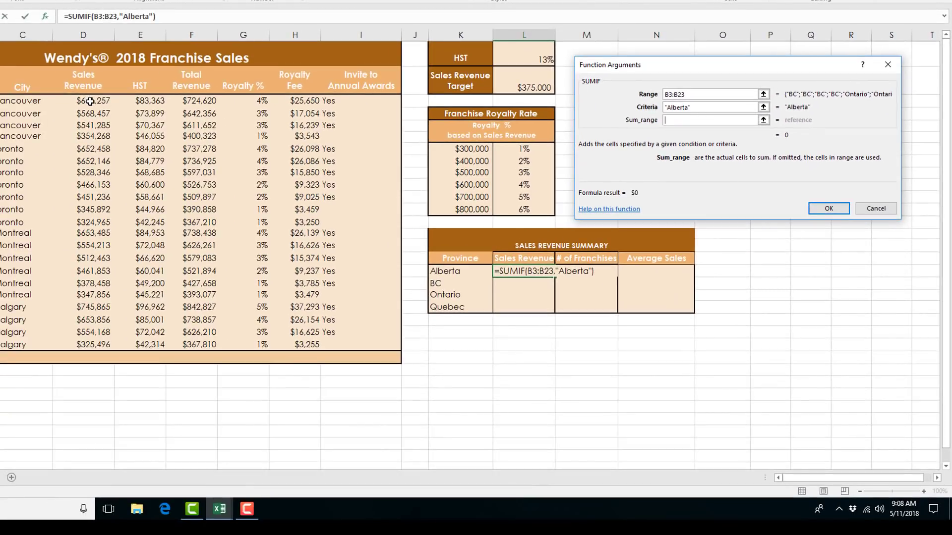
left_click_drag(90, 102, 89, 347)
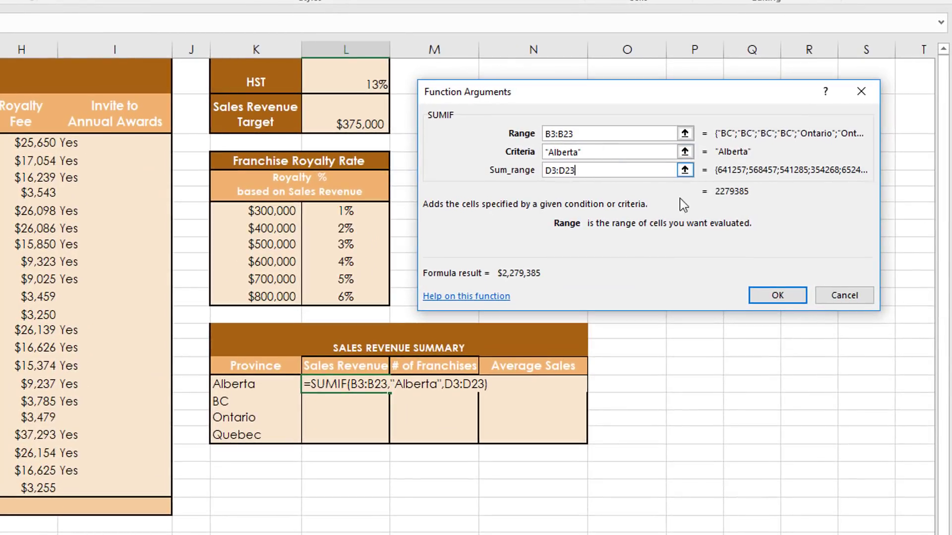
left_click(781, 299)
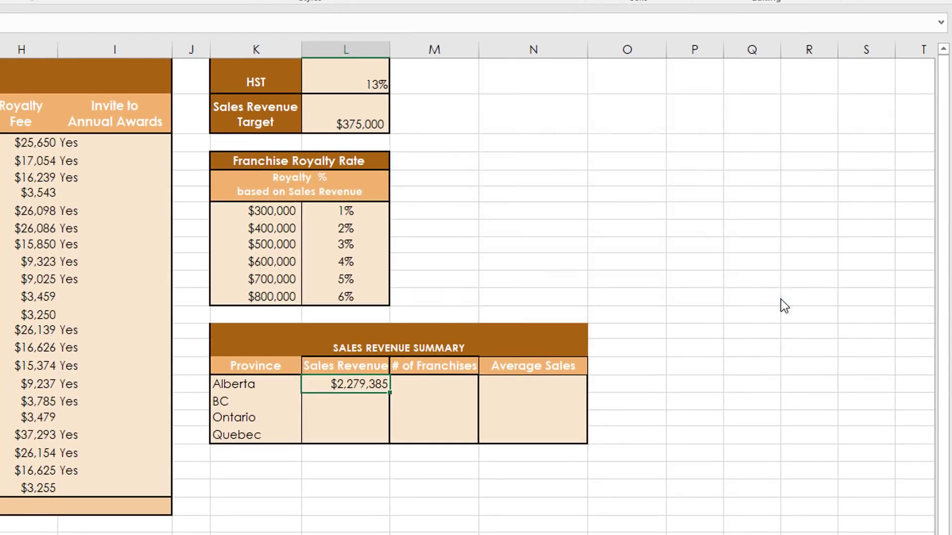
Enter a COUNTIF function in cell M17 with range B3:B23 and criteria "Alberta" to count Alberta's franchises.
left_click(415, 391)
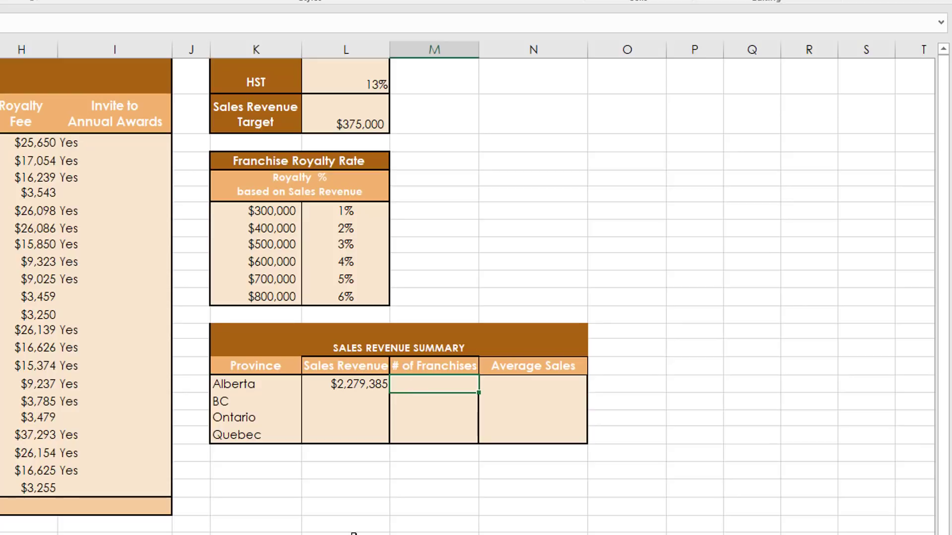
type("=coun")
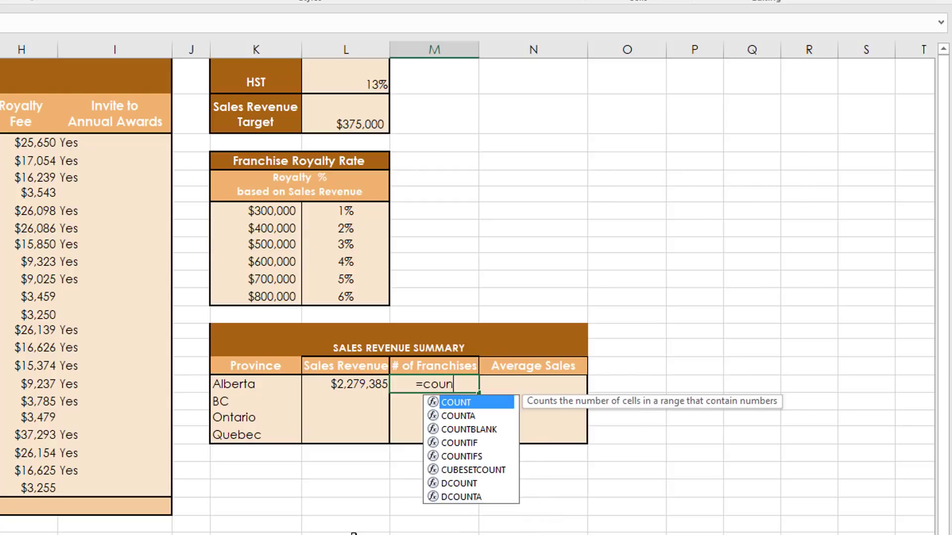
type("tif")
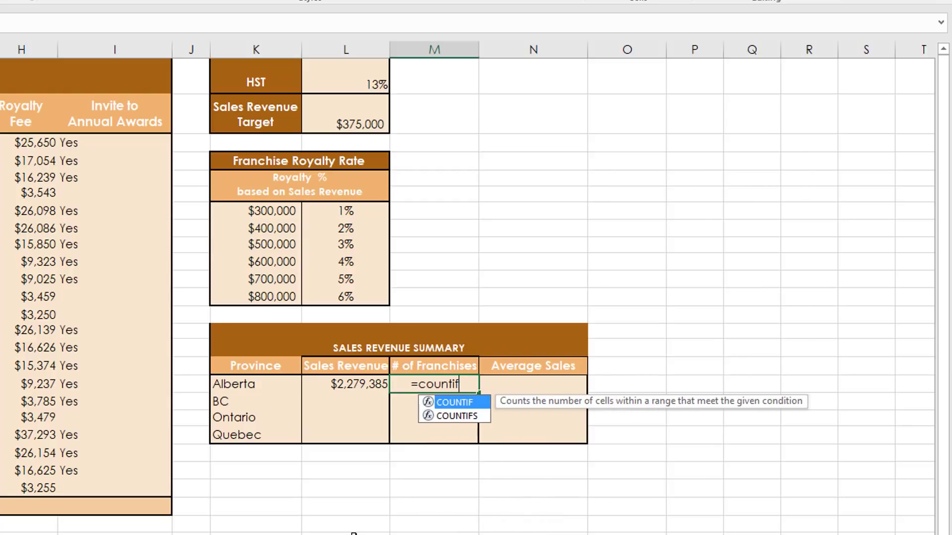
type("(")
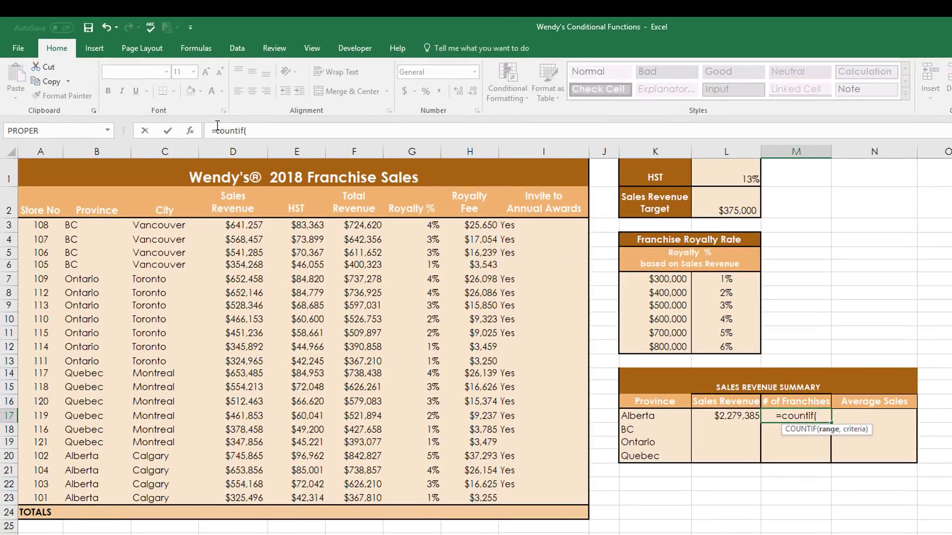
left_click(219, 130)
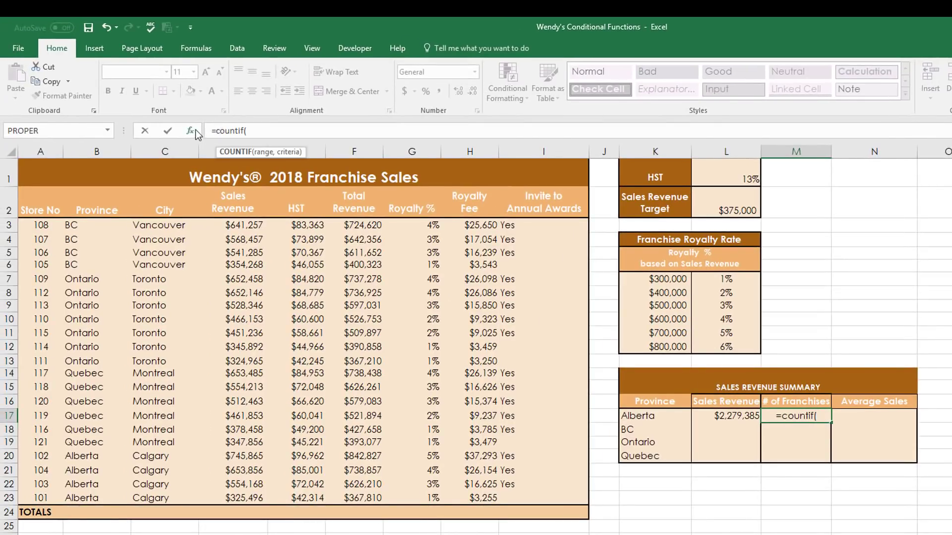
left_click(195, 130)
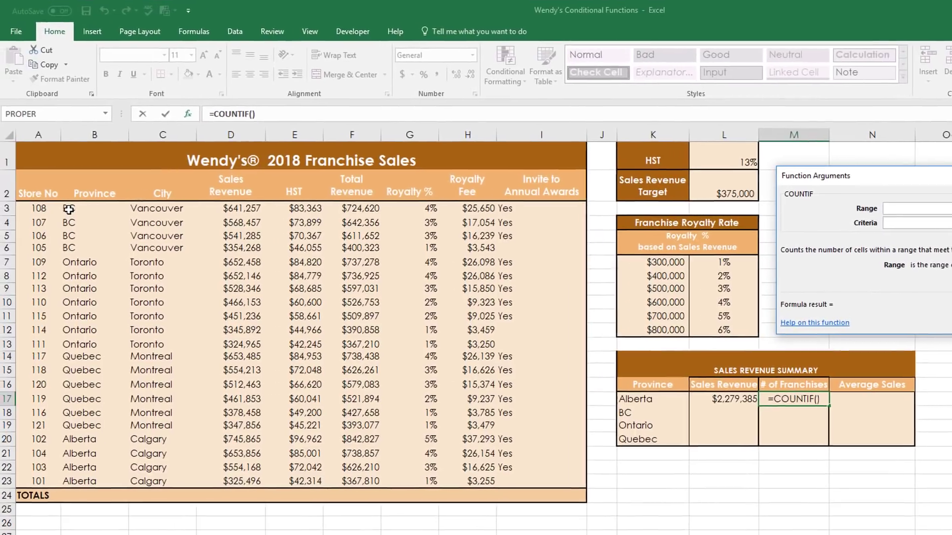
left_click_drag(0, 218, 0, 492)
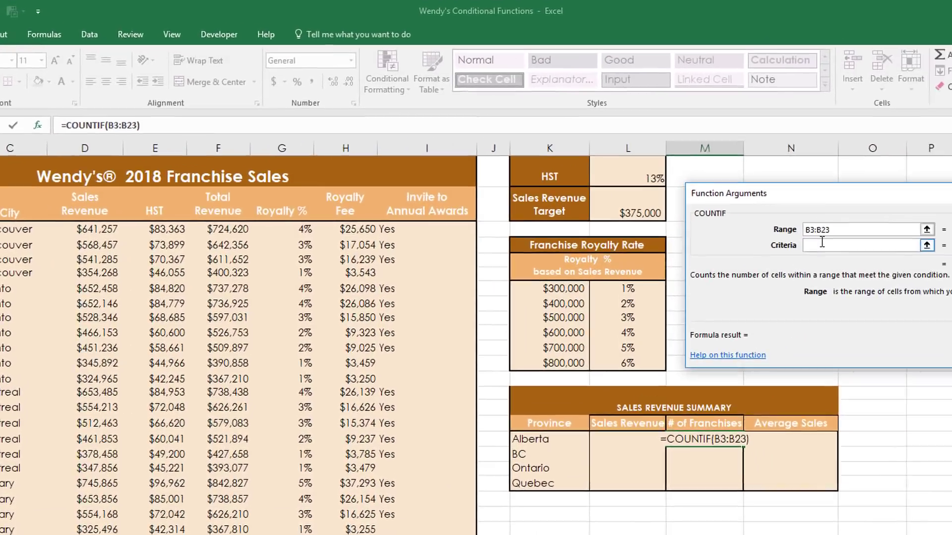
left_click(903, 220)
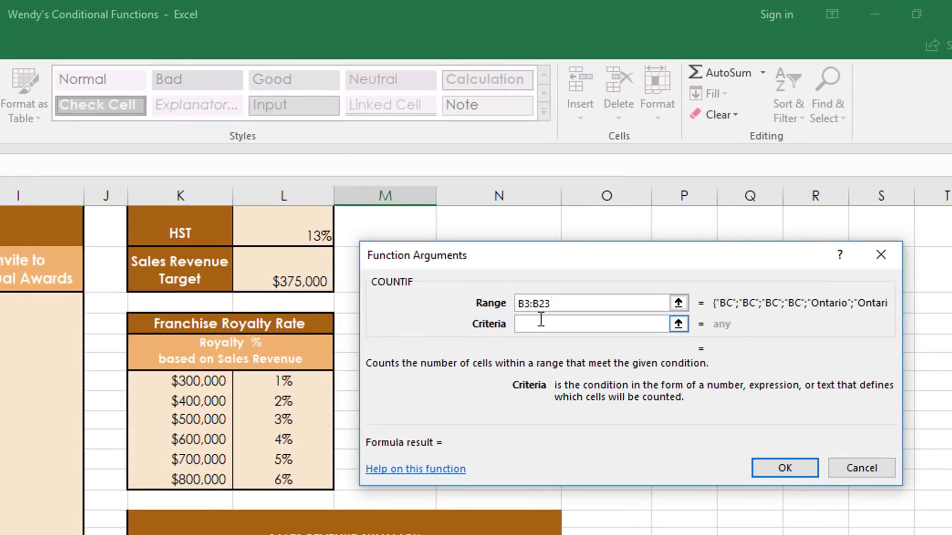
type("\"Alberta\"")
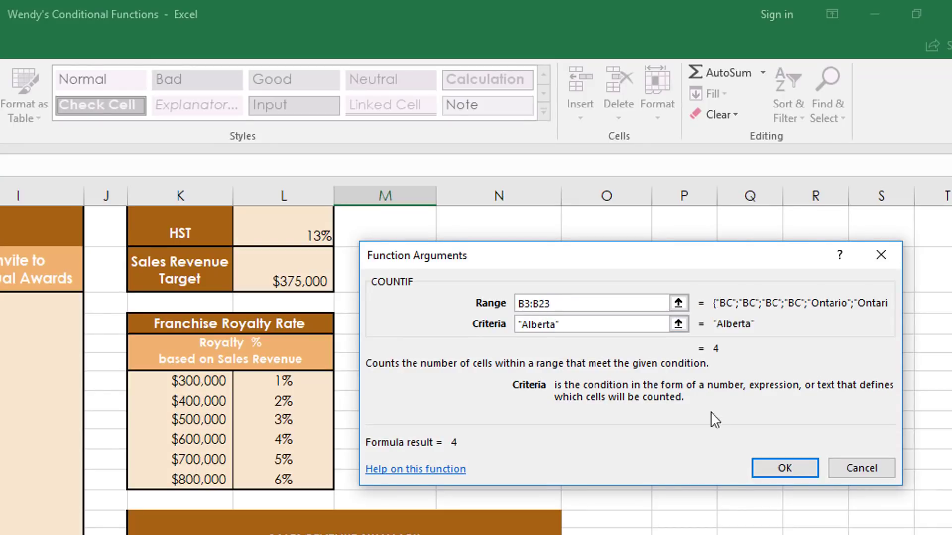
left_click(803, 471)
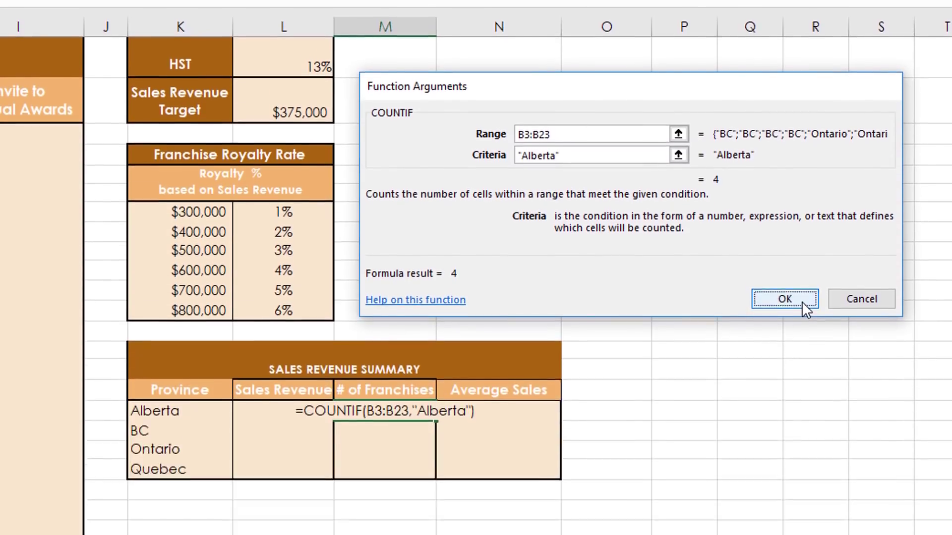
left_click(785, 299)
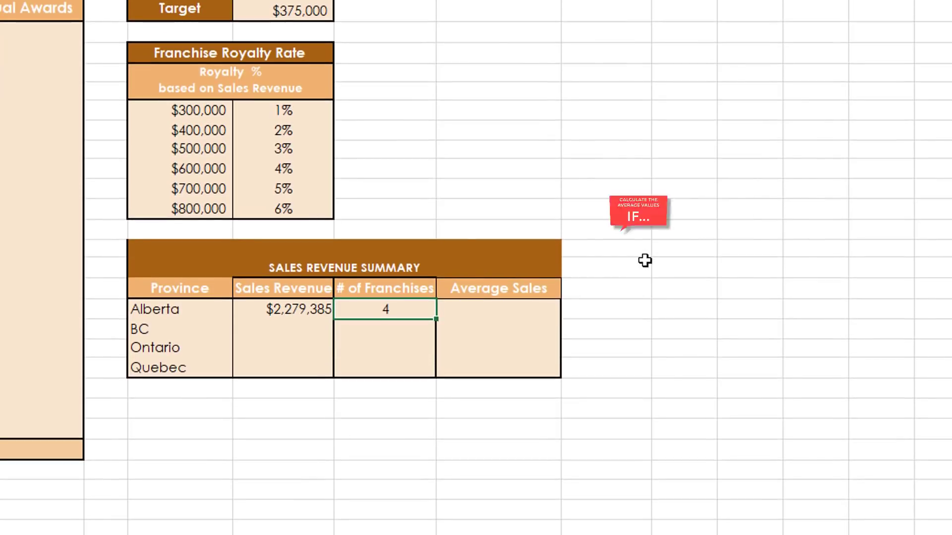
Begin an AVERAGEIF function in cell N17 for Alberta's average sales, using B3:B23 as its range.
left_click(459, 414)
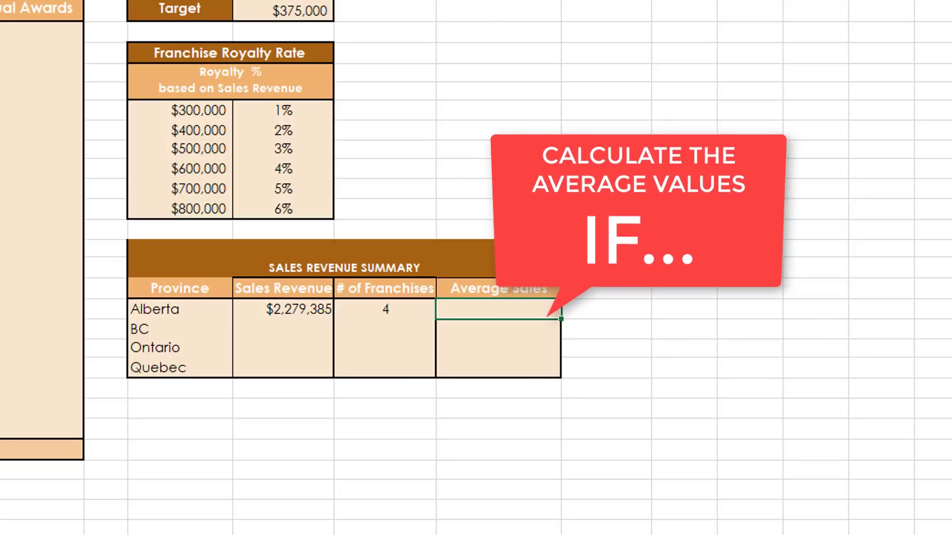
type("=Average")
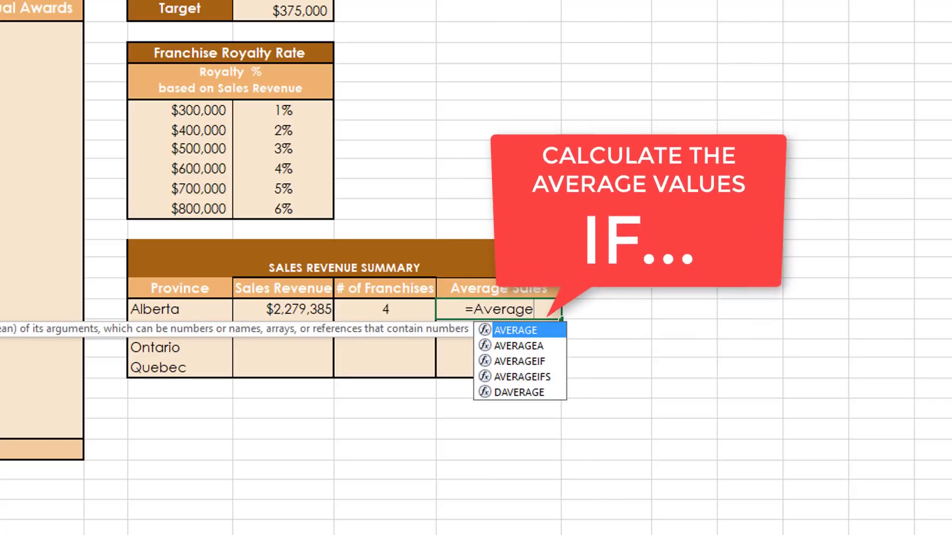
type("If")
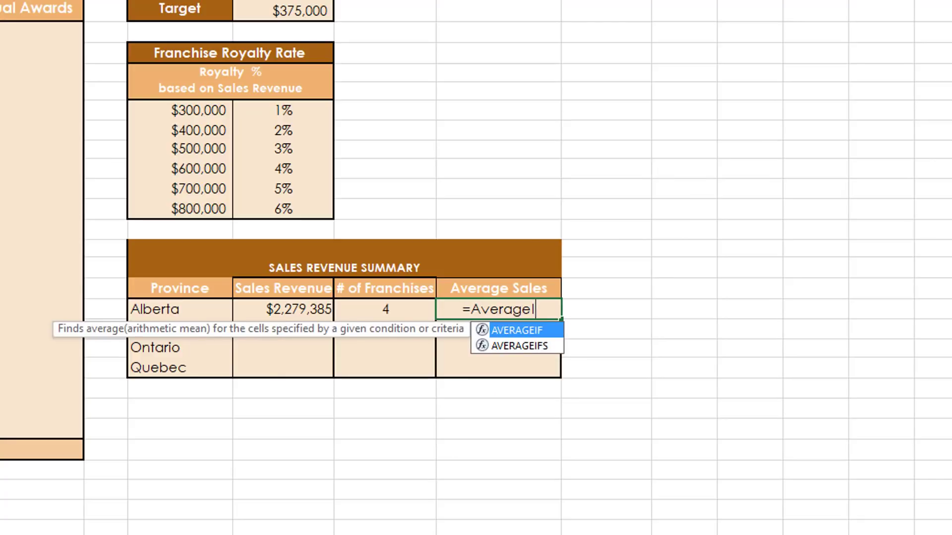
type("(")
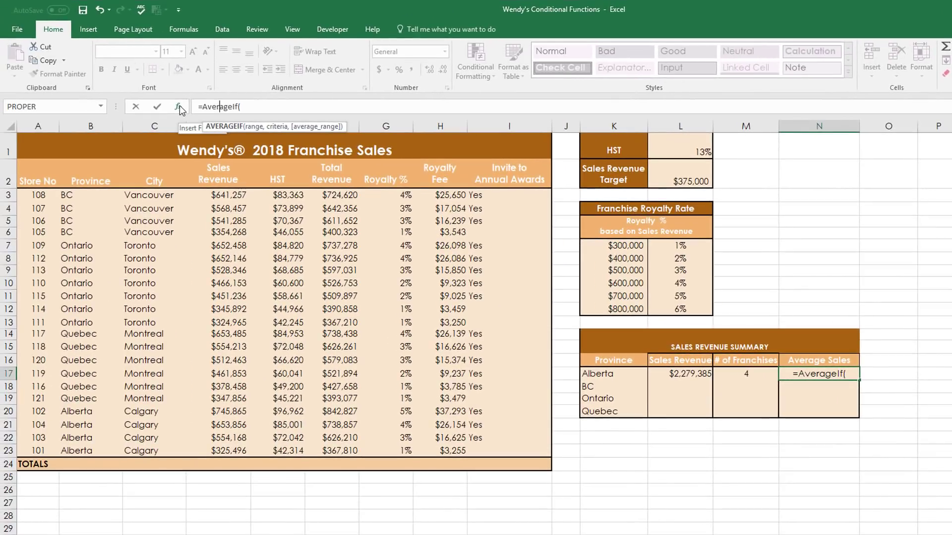
left_click(179, 105)
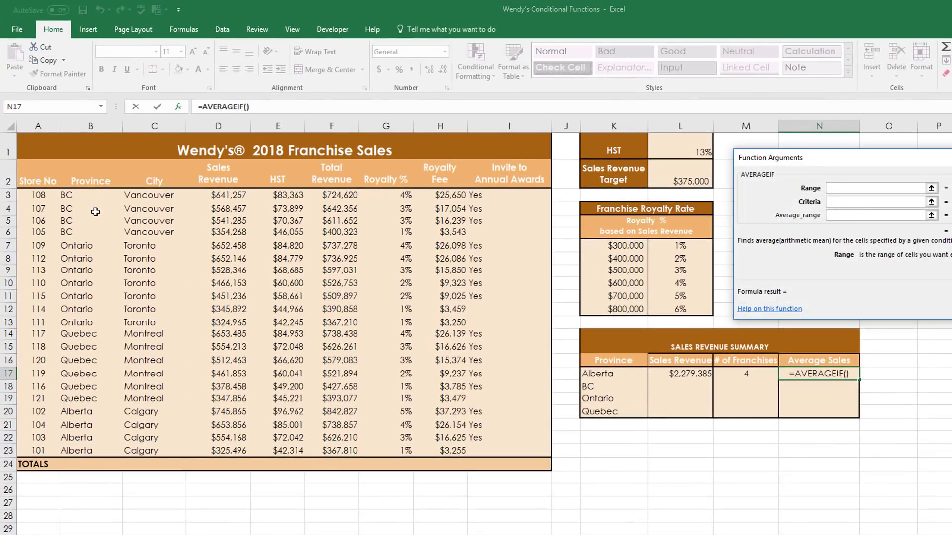
left_click_drag(88, 195, 80, 451)
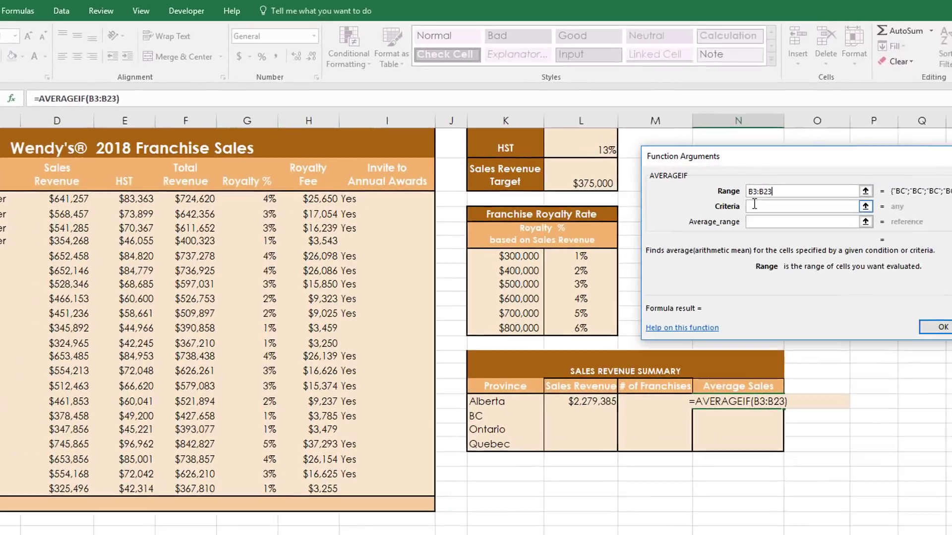
Complete the AVERAGEIF in cell N17 with the criteria "Alberta" and the average range D3:D23.
left_click(831, 202)
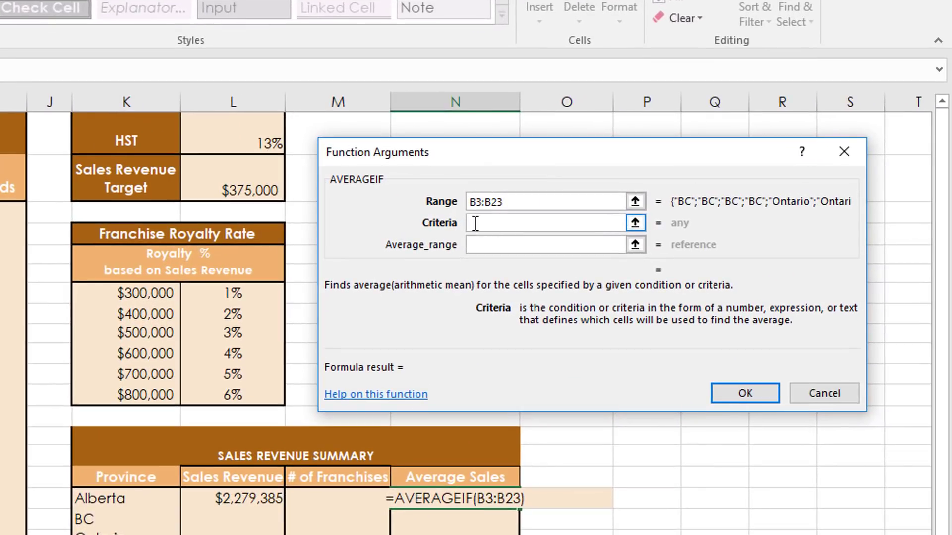
type("\"Al")
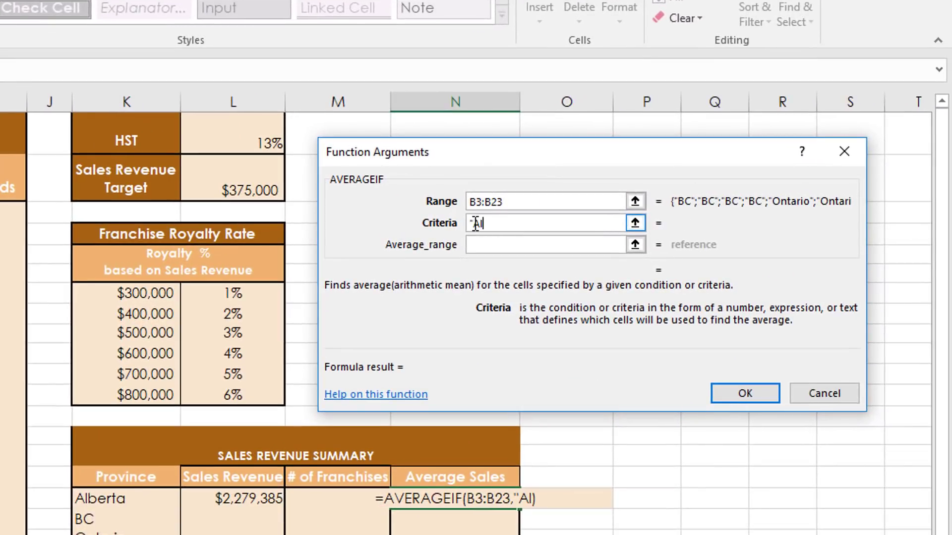
type("berta\"")
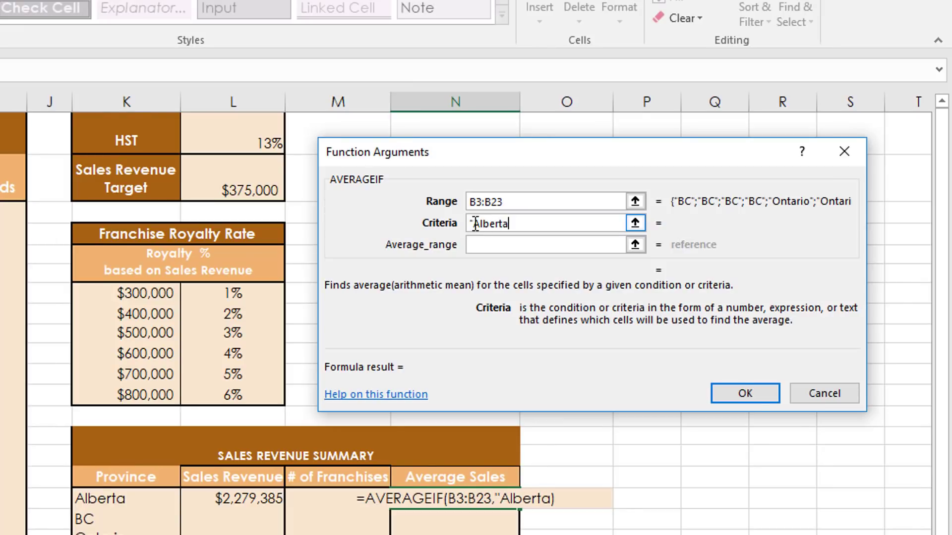
left_click(516, 247)
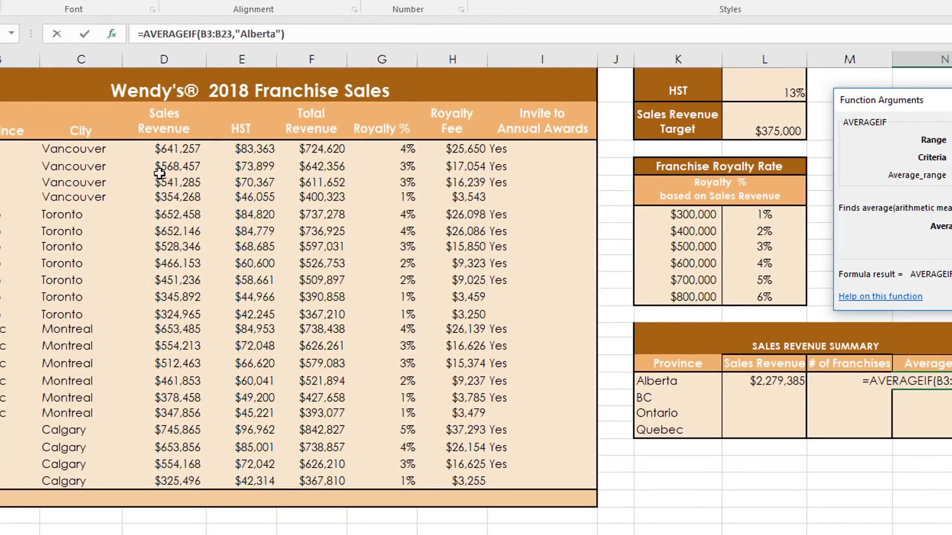
left_click_drag(161, 149, 148, 484)
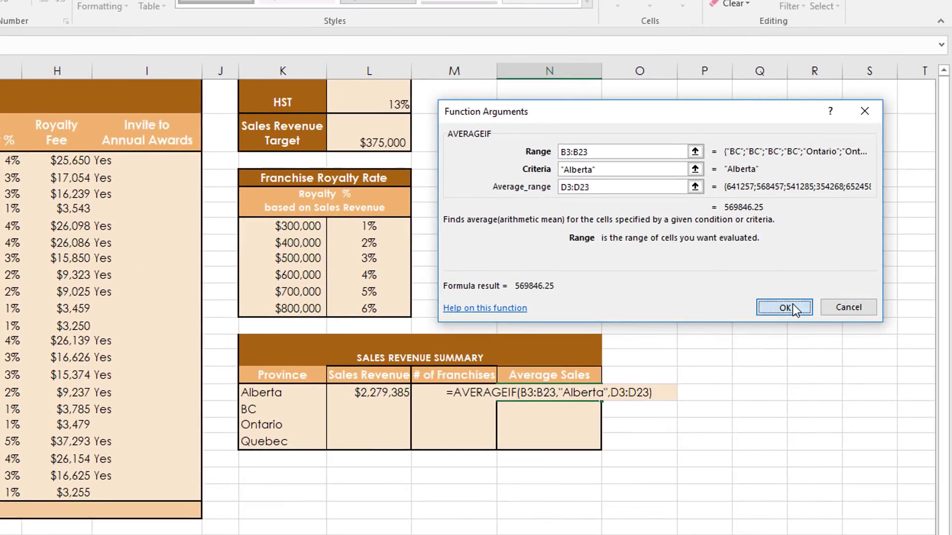
left_click(793, 304)
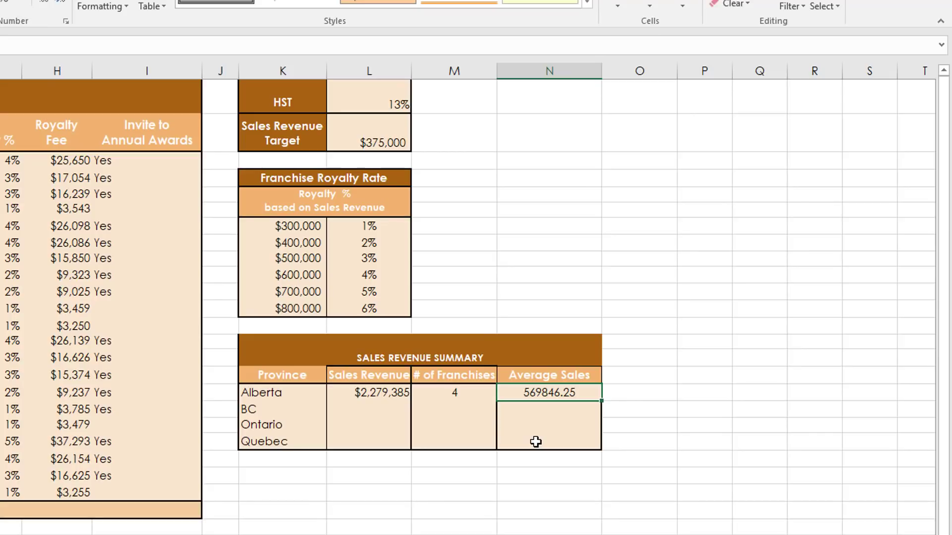